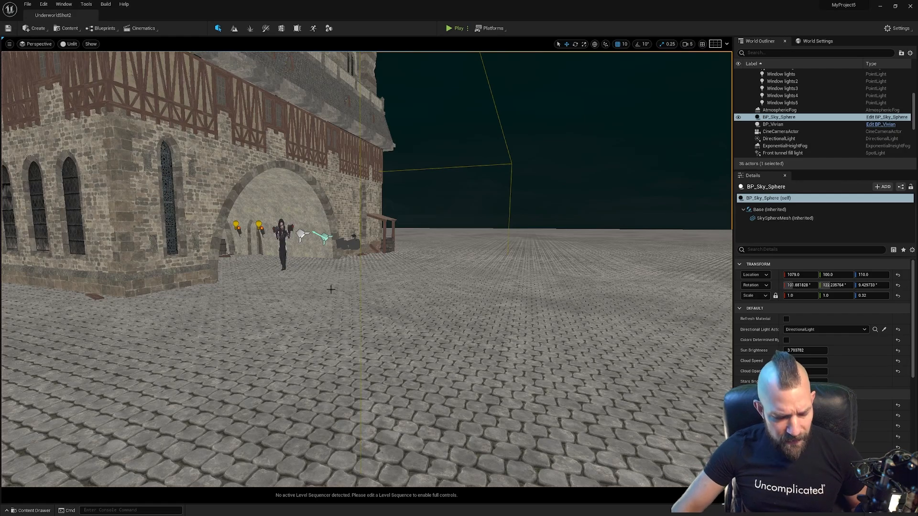
# Approach the building's archway and lower the viewport camera speed to 2.
pyautogui.moveTo(324, 207); pyautogui.dragTo(330, 132, button='right')
pyautogui.press('w')
pyautogui.press('w')
pyautogui.press('w')
pyautogui.press('w')
pyautogui.press('s')
pyautogui.rightClick(415, 278)
pyautogui.click(669, 44)
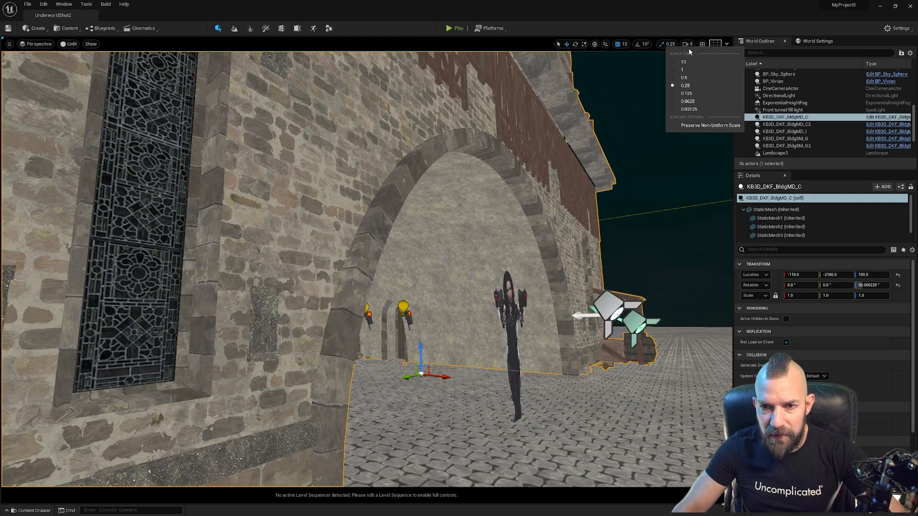
pyautogui.click(688, 44)
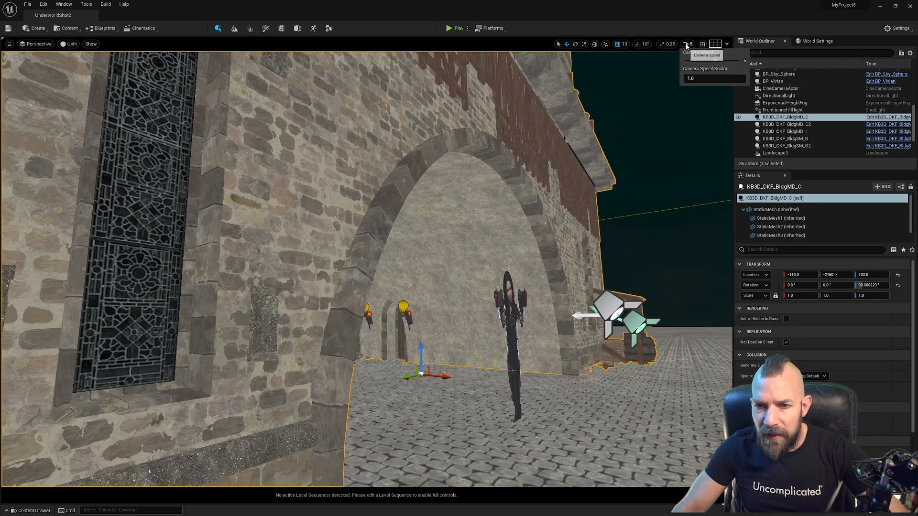
# Enter the archway tunnel and examine the plane of the armed woman up close.
pyautogui.moveTo(638, 186); pyautogui.dragTo(358, 229, button='right')
pyautogui.press('d')
pyautogui.press('w')
pyautogui.press('d')
pyautogui.press('w')
pyautogui.press('w')
pyautogui.press('d')
pyautogui.press('s')
pyautogui.press('w')
pyautogui.press('a')
pyautogui.press('a')
pyautogui.press('d')
pyautogui.press('w')
pyautogui.moveTo(661, 323); pyautogui.dragTo(577, 327, button='right')
pyautogui.rightClick(577, 327)
pyautogui.moveTo(602, 310)
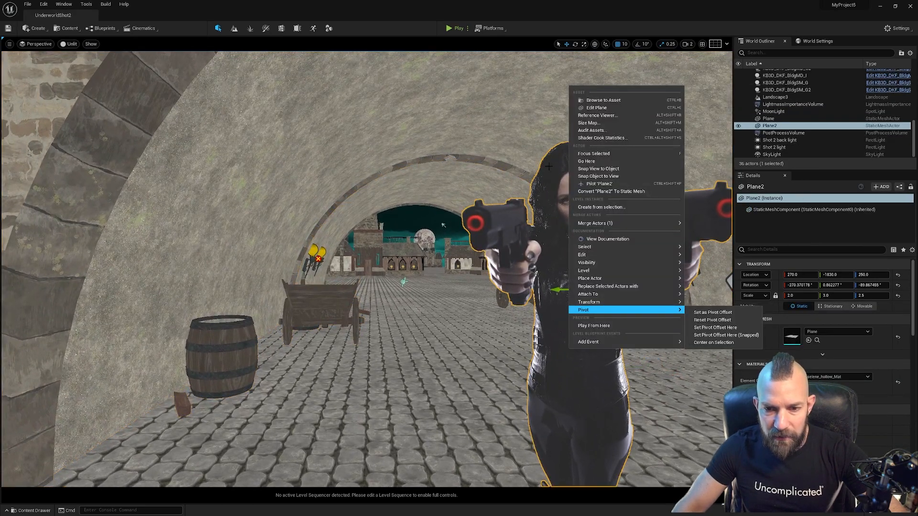
# Set the viewport camera speed to 3 and view the towered houses beyond the tunnel from above.
pyautogui.click(687, 44)
pyautogui.click(689, 44)
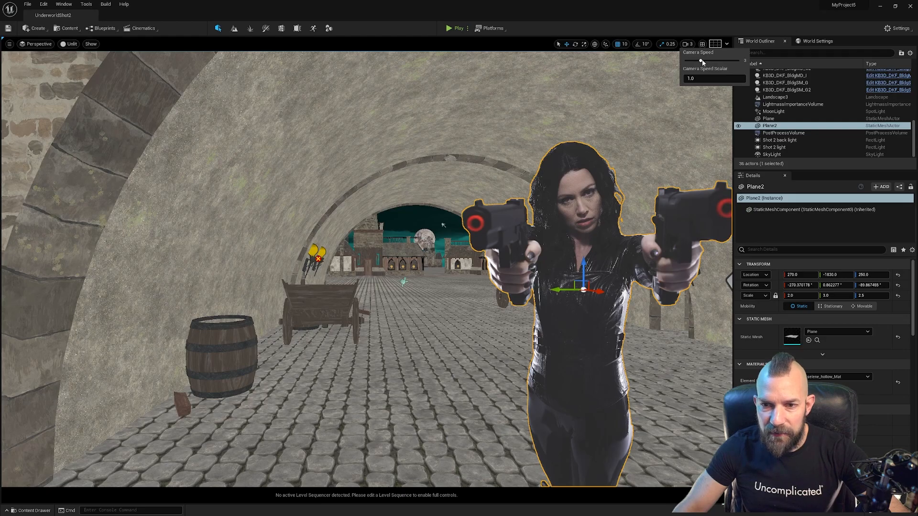
pyautogui.moveTo(478, 224); pyautogui.dragTo(69, 166, button='right')
pyautogui.press('w')
pyautogui.press('w')
pyautogui.press('w')
pyautogui.press('s')
pyautogui.press('e')
pyautogui.press('w')
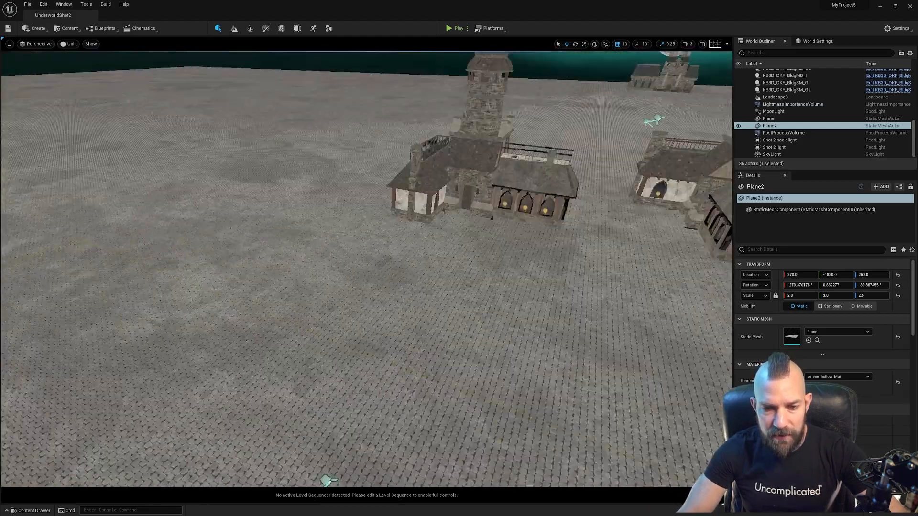
pyautogui.moveTo(366, 258); pyautogui.dragTo(522, 191, button='right')
pyautogui.press('w')
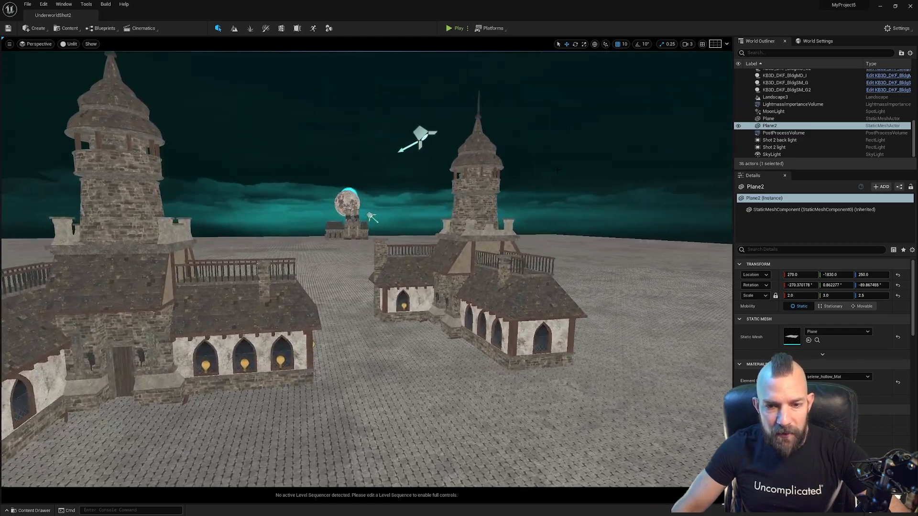
# Raise the viewport camera speed to 5 and inspect the moon plane behind the town.
pyautogui.click(686, 44)
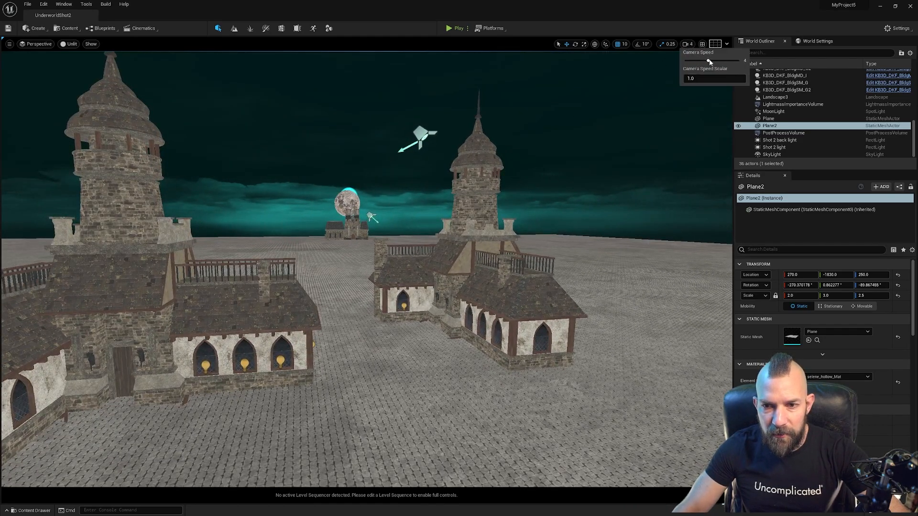
pyautogui.moveTo(397, 228); pyautogui.dragTo(353, 227, button='right')
pyautogui.press('w')
pyautogui.press('w')
pyautogui.press('w')
pyautogui.press('d')
pyautogui.moveTo(497, 154); pyautogui.dragTo(394, 225, button='right')
pyautogui.press('d')
pyautogui.press('d')
pyautogui.press('a')
pyautogui.press('w')
pyautogui.press('s')
pyautogui.rightClick(394, 225)
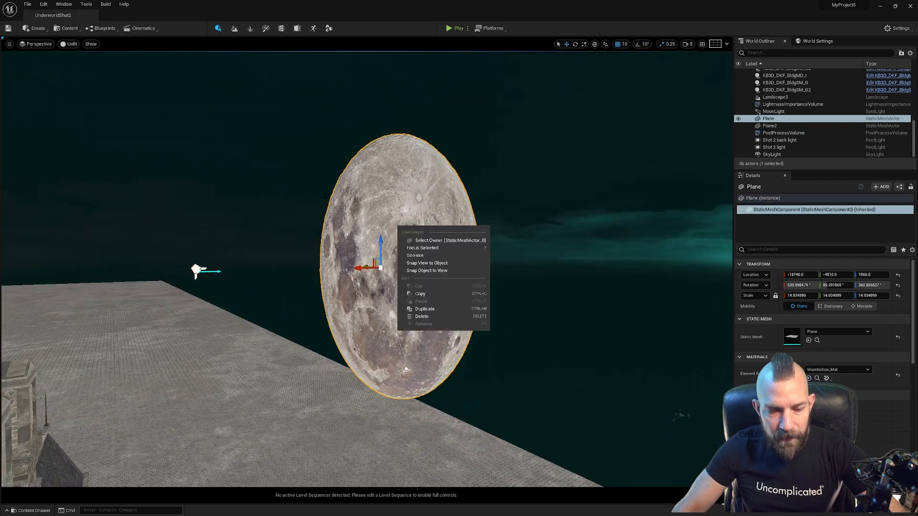
# Check the moon plane in Lit view mode and return the viewport to Unlit.
pyautogui.click(60, 45)
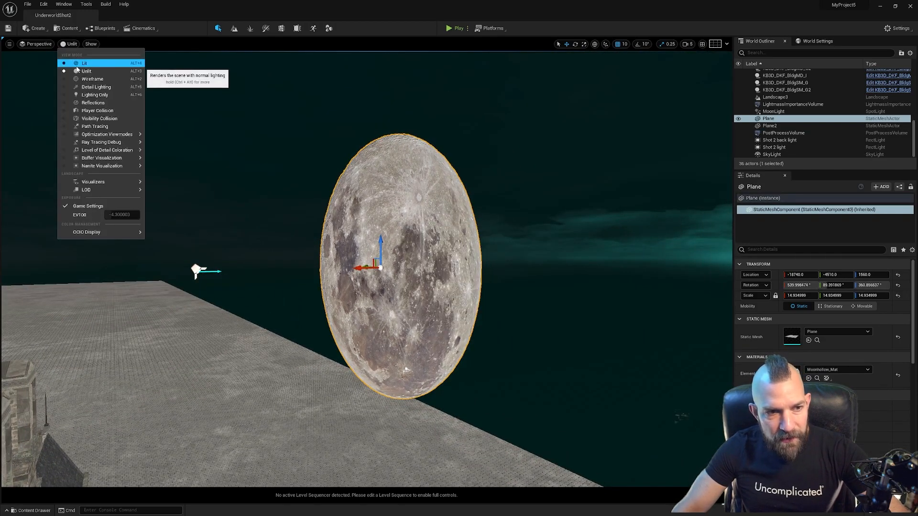
pyautogui.click(78, 63)
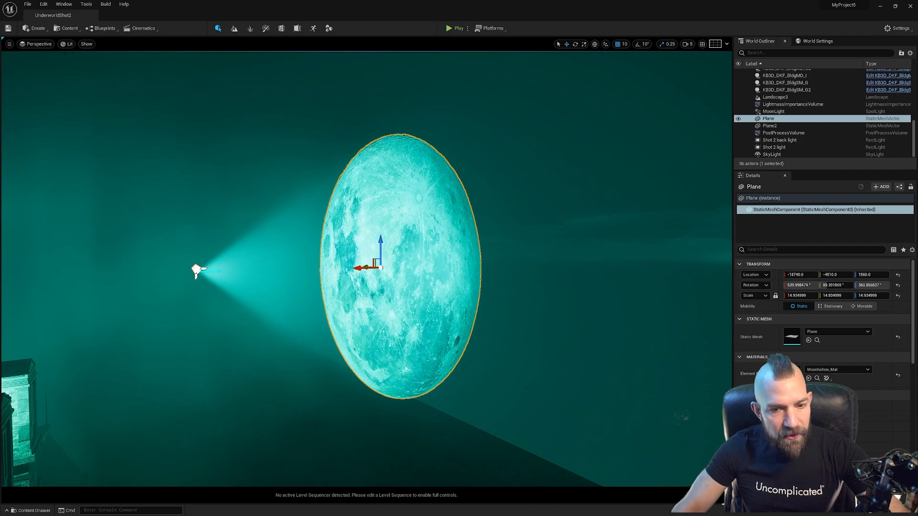
pyautogui.click(66, 45)
pyautogui.click(76, 70)
# Return to the front of the archway and select CineCameraActor to preview its shot.
pyautogui.moveTo(77, 70); pyautogui.dragTo(58, 83, button='right')
pyautogui.press('w')
pyautogui.moveTo(366, 269); pyautogui.dragTo(481, 251, button='right')
pyautogui.press('w')
pyautogui.press('s')
pyautogui.press('w')
pyautogui.press('s')
pyautogui.press('w')
pyautogui.press('w')
pyautogui.press('s')
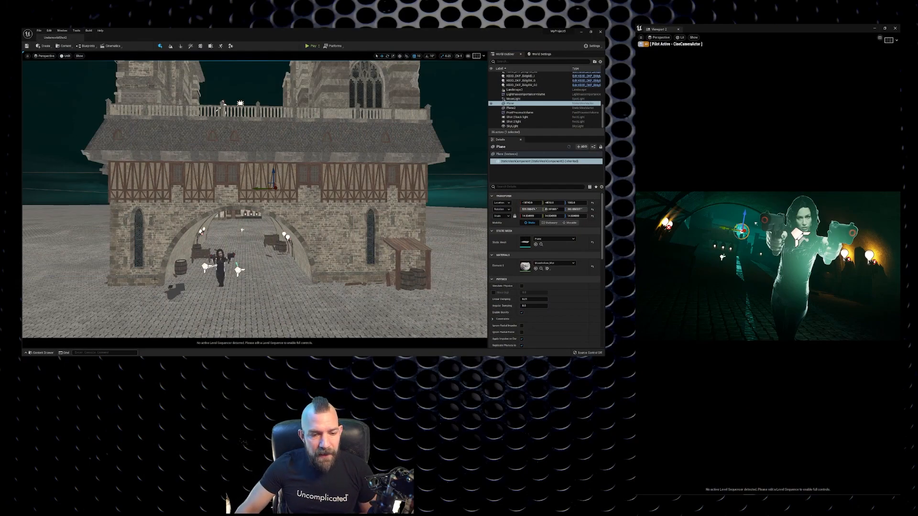
pyautogui.moveTo(254, 199); pyautogui.dragTo(186, 308, button='right')
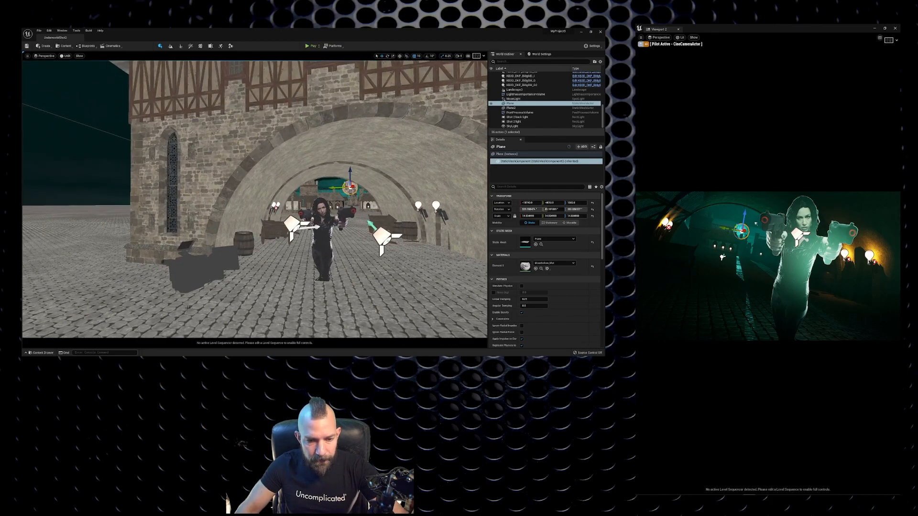
pyautogui.click(199, 270)
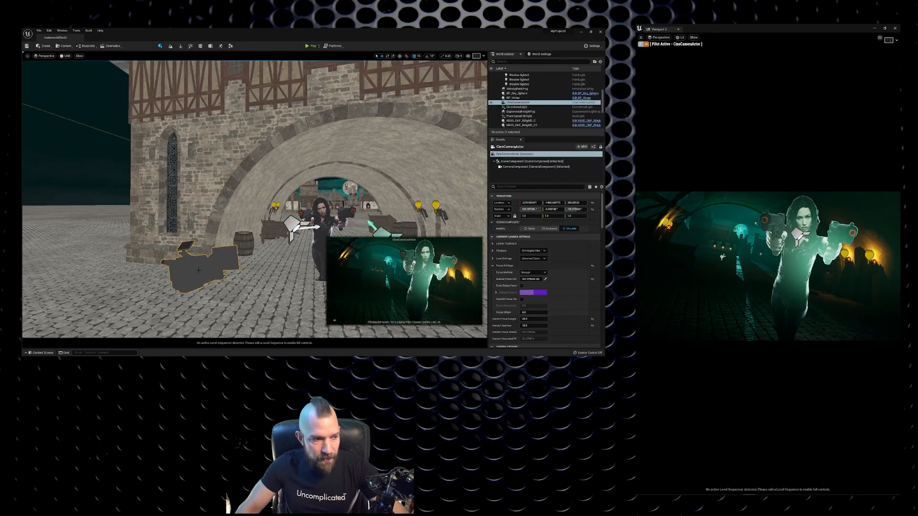
# Reselect CineCameraActor in front of the archway and switch the main viewport to Lit.
pyautogui.click(723, 257)
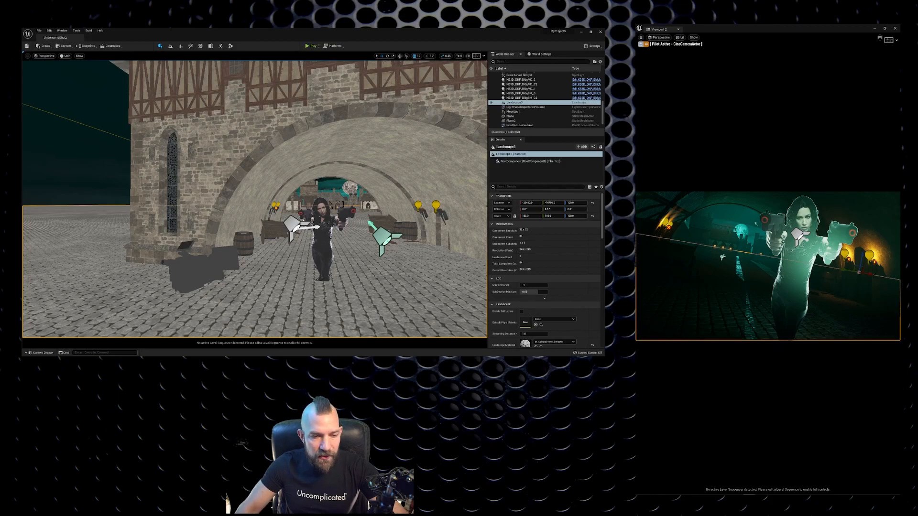
pyautogui.click(96, 152)
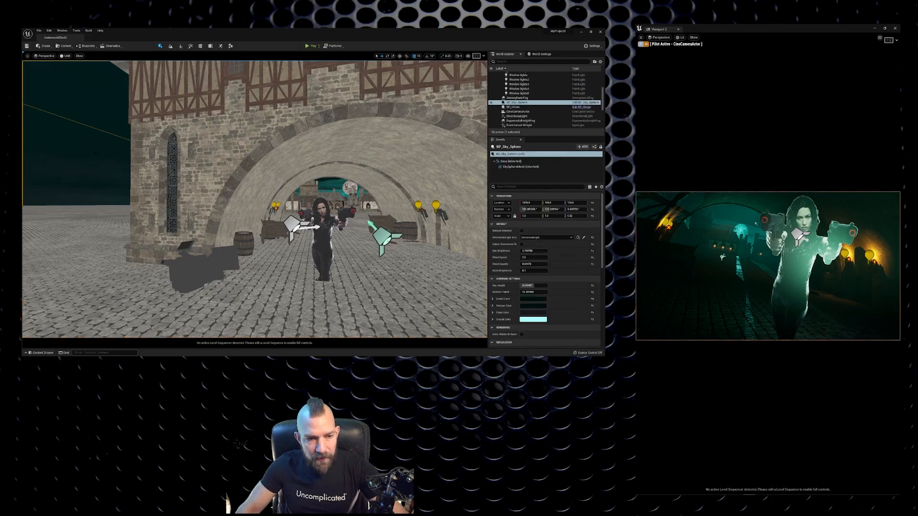
pyautogui.click(199, 280)
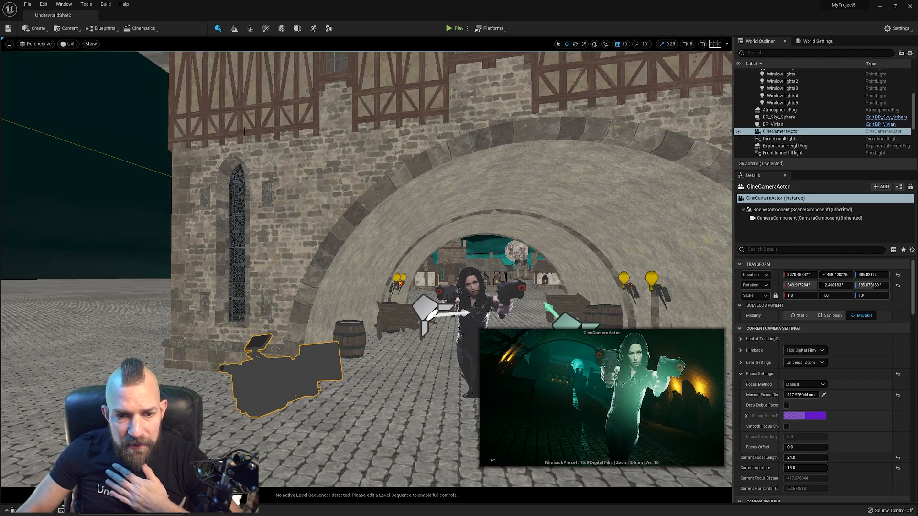
pyautogui.click(69, 46)
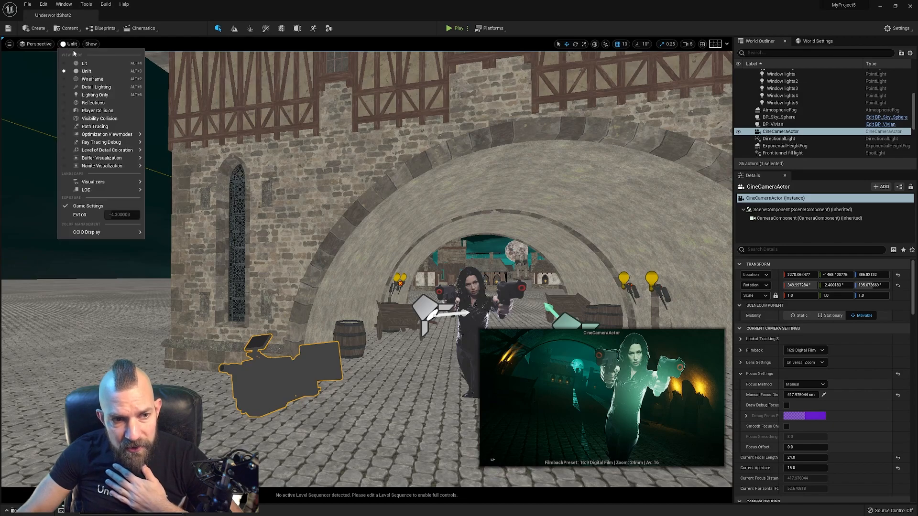
pyautogui.click(86, 73)
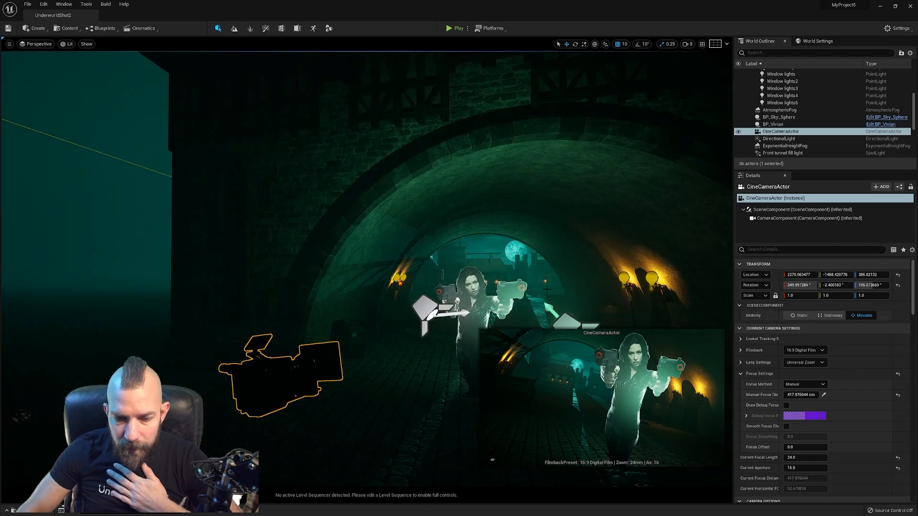
# Select CineCameraActor1 and increase its current focal length to tighten the shot on the lit windows.
pyautogui.click(516, 334)
pyautogui.click(116, 234)
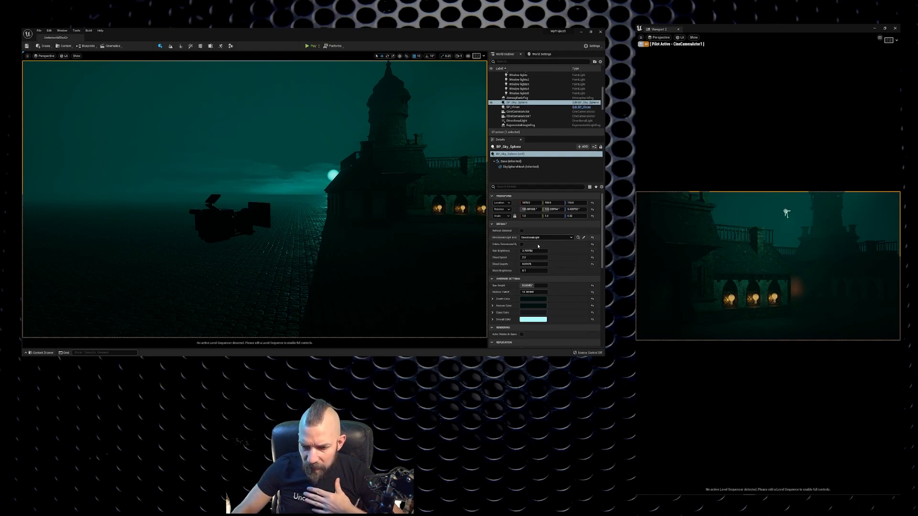
pyautogui.scroll(-5, 538, 247)
pyautogui.scroll(5, 537, 284)
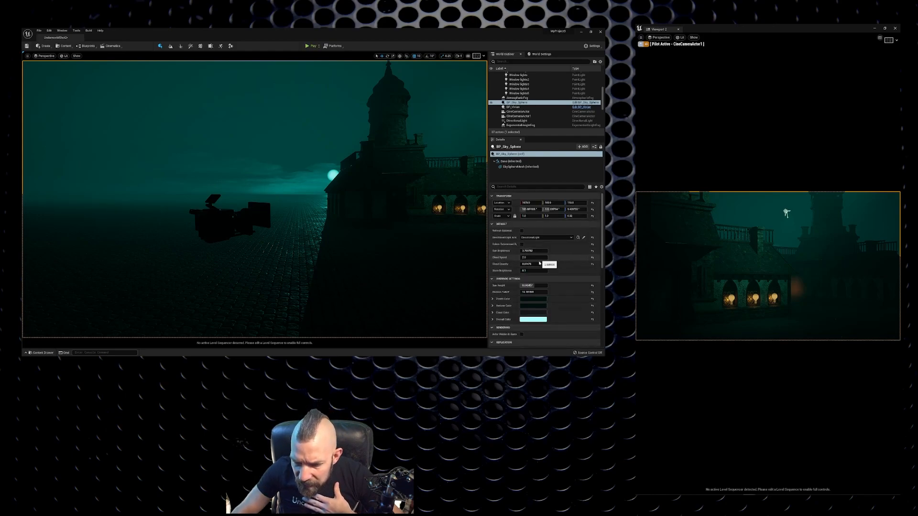
pyautogui.click(229, 221)
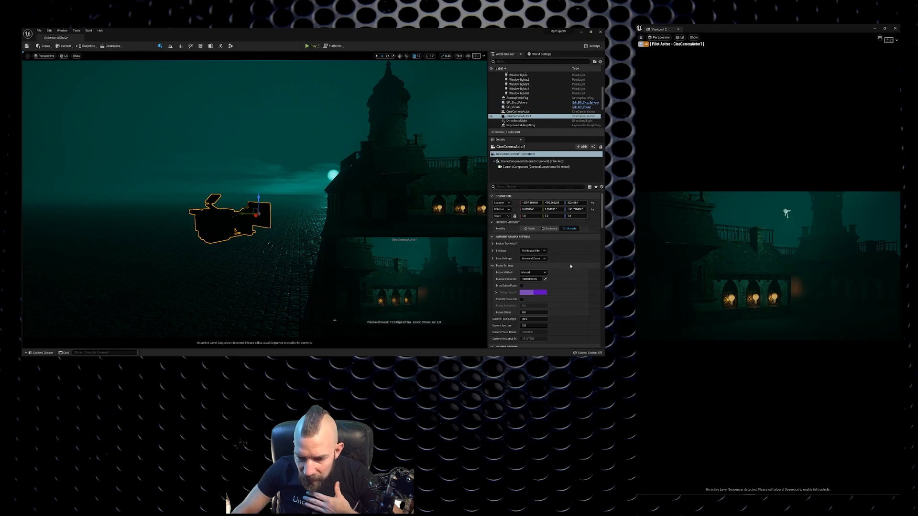
pyautogui.scroll(-1, 535, 282)
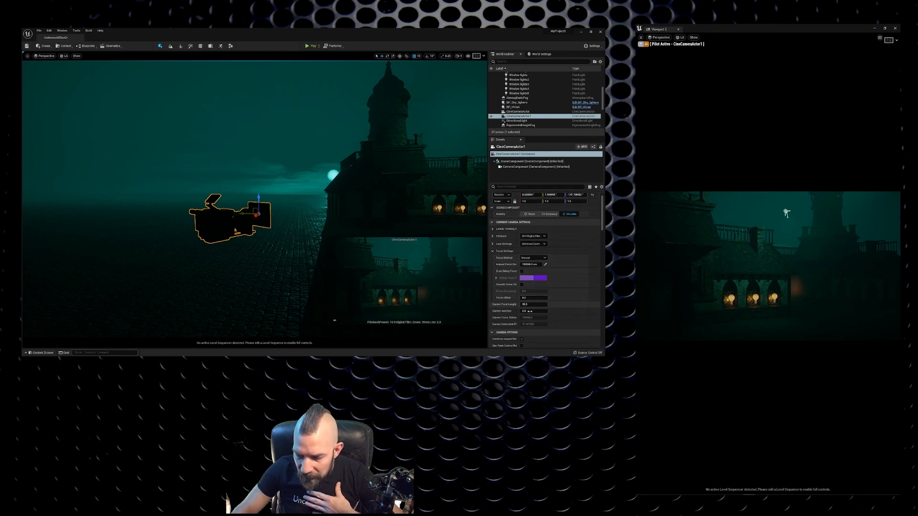
pyautogui.moveTo(531, 305); pyautogui.dragTo(551, 305)
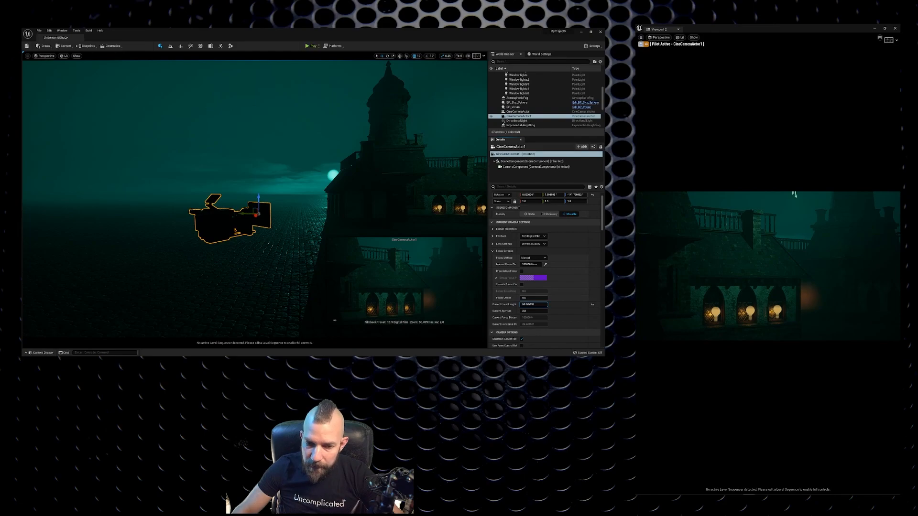
# Switch the main viewport to Unlit and pilot CineCameraActor1 to frame the moon between the buildings.
pyautogui.click(64, 56)
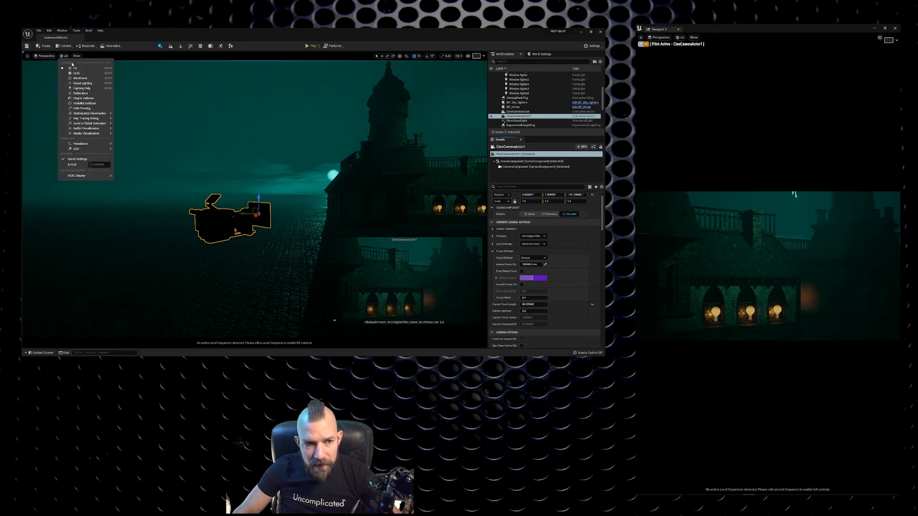
pyautogui.click(73, 71)
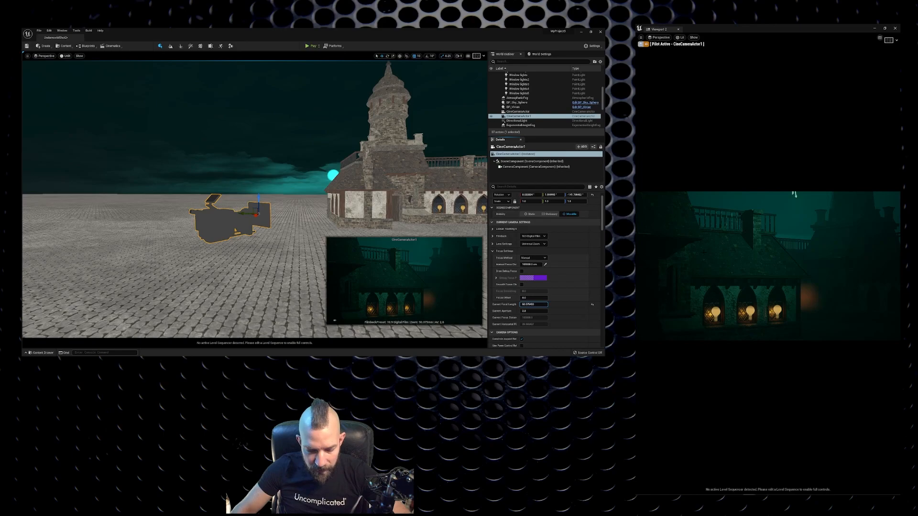
pyautogui.moveTo(794, 195); pyautogui.dragTo(835, 198, button='right')
pyautogui.press('a')
pyautogui.press('d')
pyautogui.press('q')
pyautogui.press('e')
pyautogui.press('e')
pyautogui.press('d')
pyautogui.press('q')
pyautogui.press('a')
pyautogui.press('e')
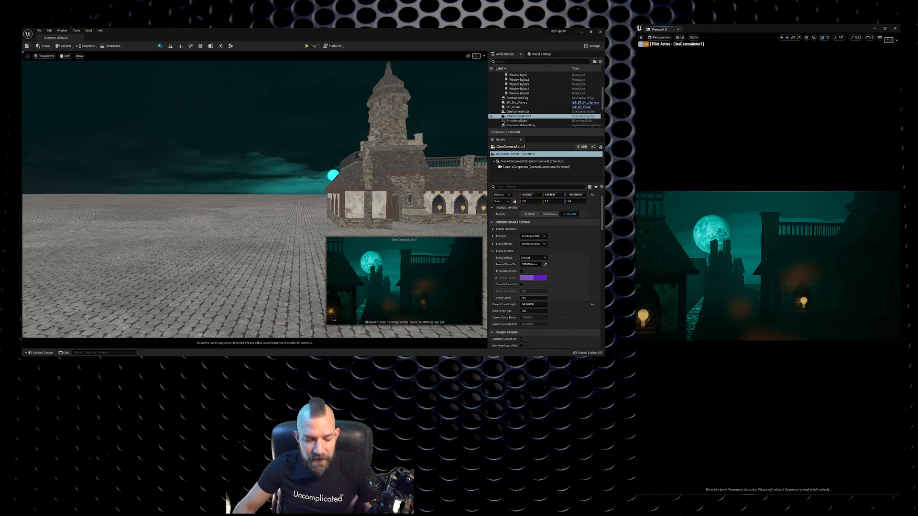
# Move the piloted CineCameraActor1 to the balcony so the woman's silhouette stands beside the moon behind the railing.
pyautogui.moveTo(748, 305); pyautogui.dragTo(851, 342, button='right')
pyautogui.click(768, 266)
pyautogui.moveTo(768, 266)
pyautogui.mouseDown(button='right')
pyautogui.moveTo(764, 201)
pyautogui.moveTo(753, 220)
pyautogui.moveTo(768, 275)
pyautogui.mouseUp(button='right')
pyautogui.press('w')
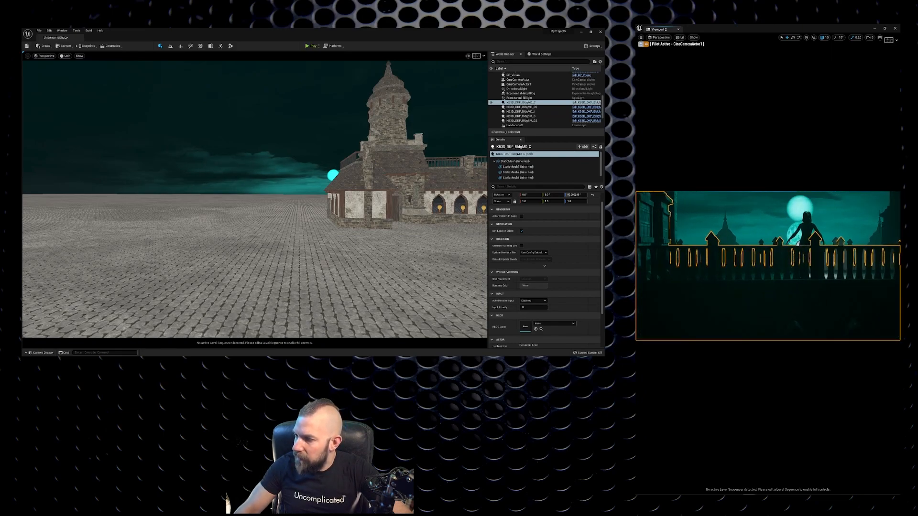
pyautogui.press('a')
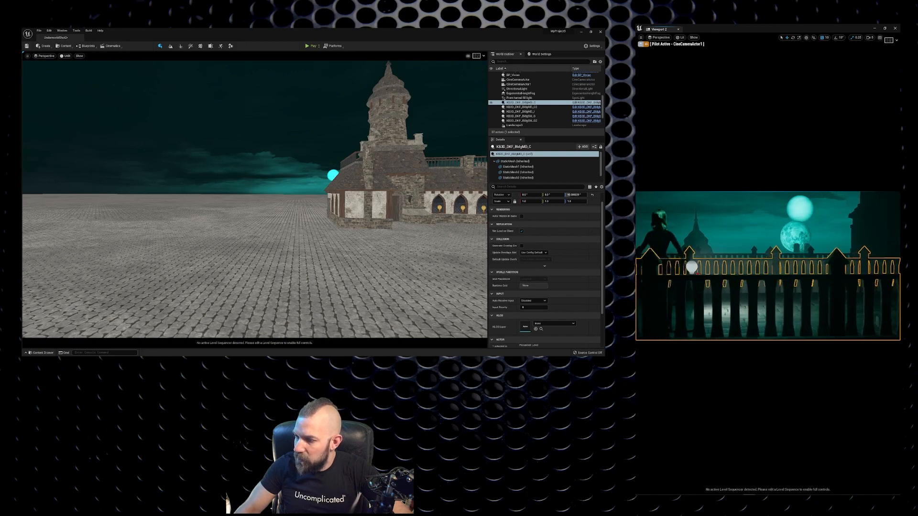
pyautogui.press('a')
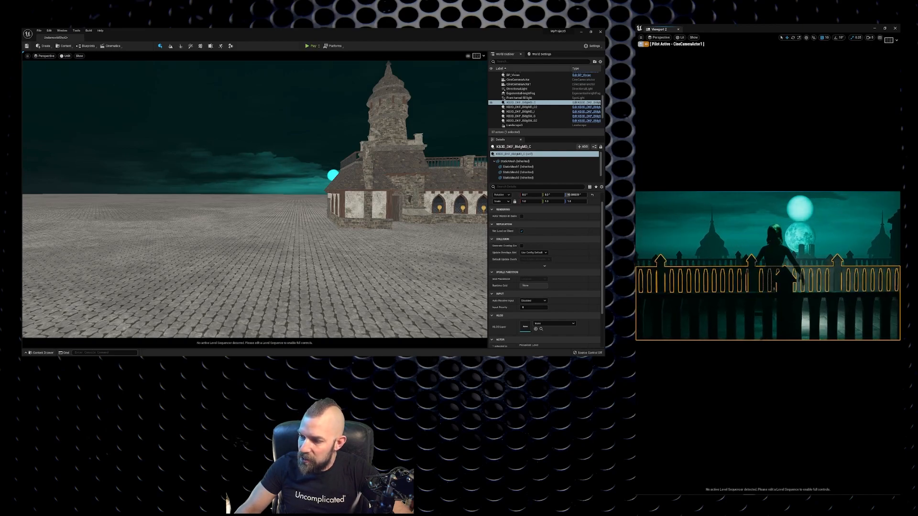
pyautogui.rightClick(752, 308)
# Bring the main view to the balcony between the church towers where the female figure stands.
pyautogui.moveTo(363, 244); pyautogui.dragTo(290, 241, button='right')
pyautogui.press('w')
pyautogui.press('w')
pyautogui.press('a')
pyautogui.press('s')
pyautogui.press('w')
pyautogui.press('w')
pyautogui.press('s')
pyautogui.press('w')
pyautogui.rightClick(290, 241)
pyautogui.press('Escape')
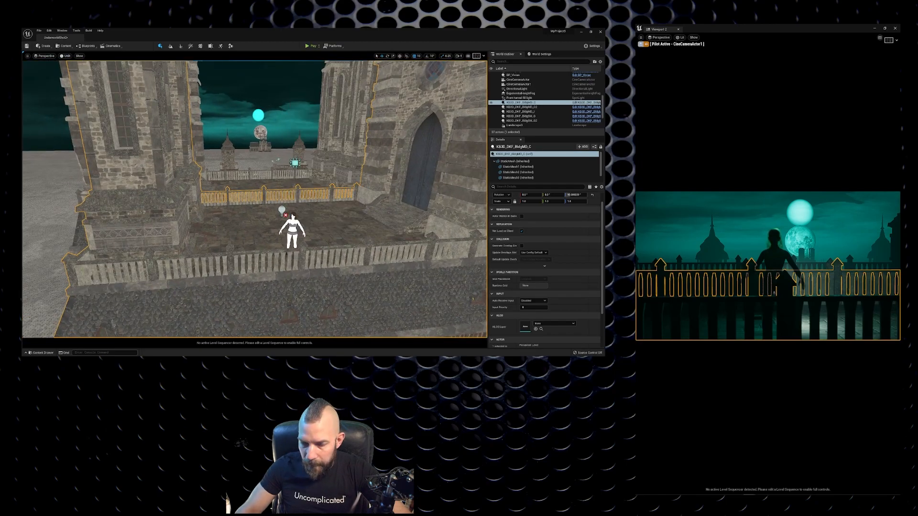
# Inspect the settings of Shot 2 light and Shot 2 back light on the balcony.
pyautogui.click(514, 125)
pyautogui.click(295, 162)
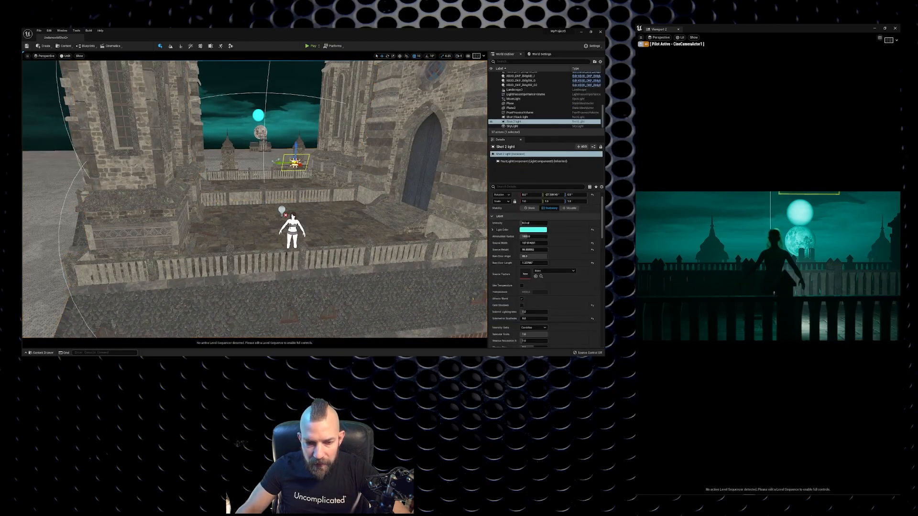
pyautogui.click(282, 210)
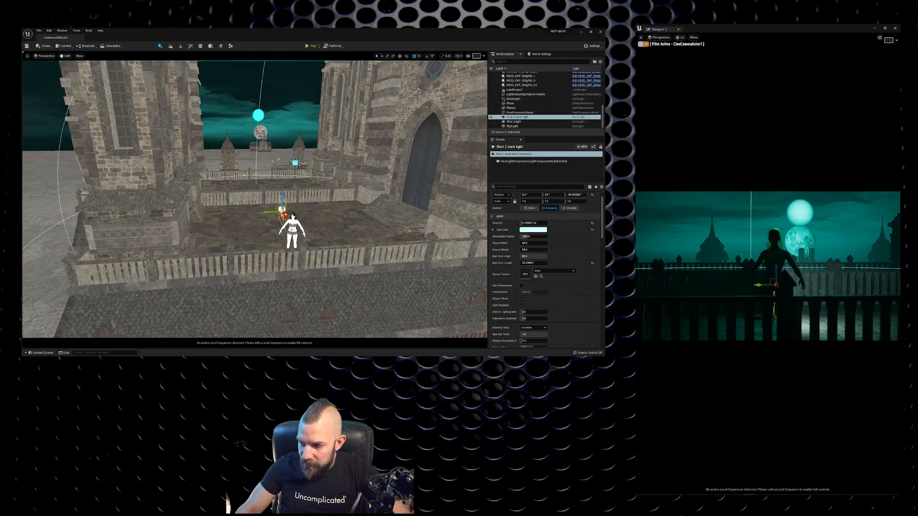
# Move the main view closer to the balcony figure, select the sky sphere and slightly adjust CineCameraActor1's framing.
pyautogui.moveTo(272, 235); pyautogui.dragTo(272, 210, button='right')
pyautogui.press('w')
pyautogui.rightClick(273, 233)
pyautogui.moveTo(287, 232)
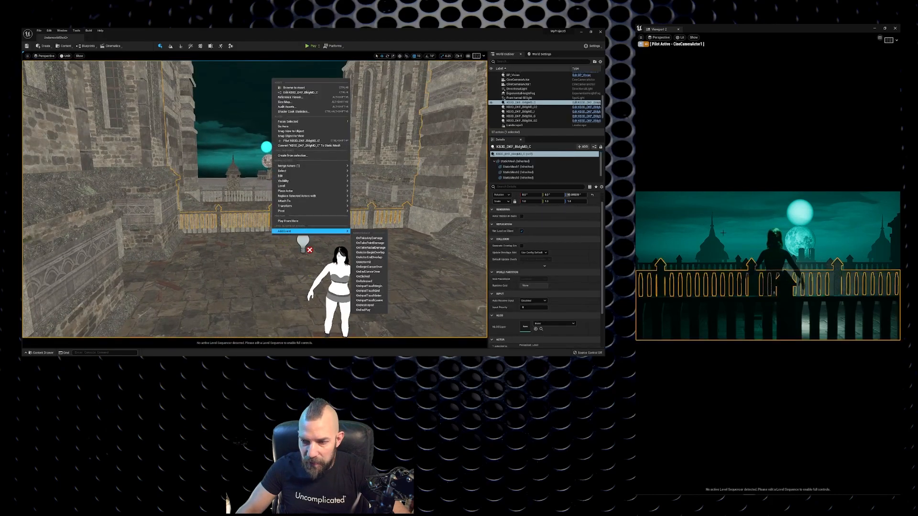
pyautogui.press('Escape')
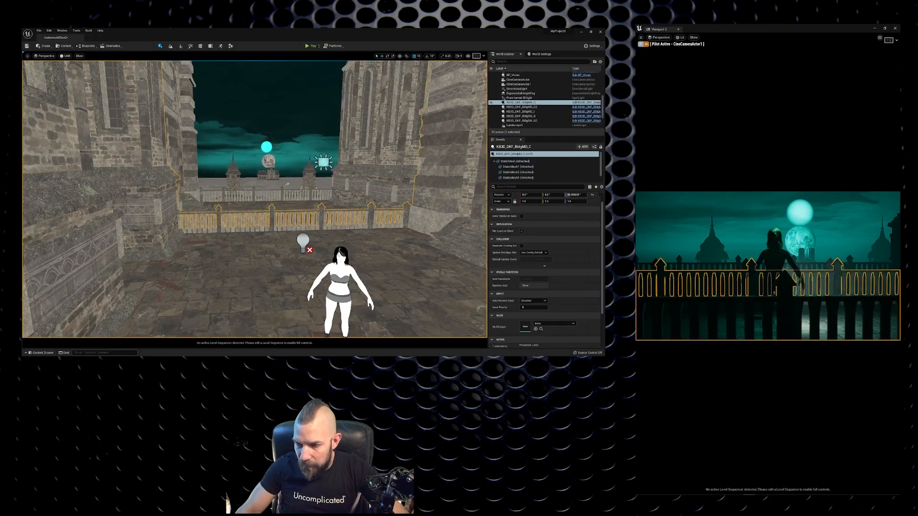
pyautogui.click(286, 101)
pyautogui.moveTo(767, 265); pyautogui.dragTo(771, 268, button='right')
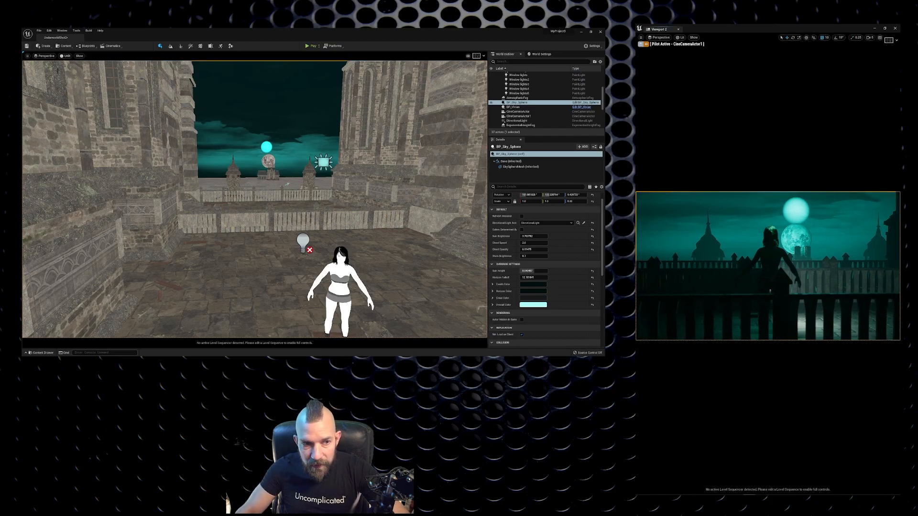
# Show the main view in Lit mode and look through CineCameraActor1.
pyautogui.click(66, 56)
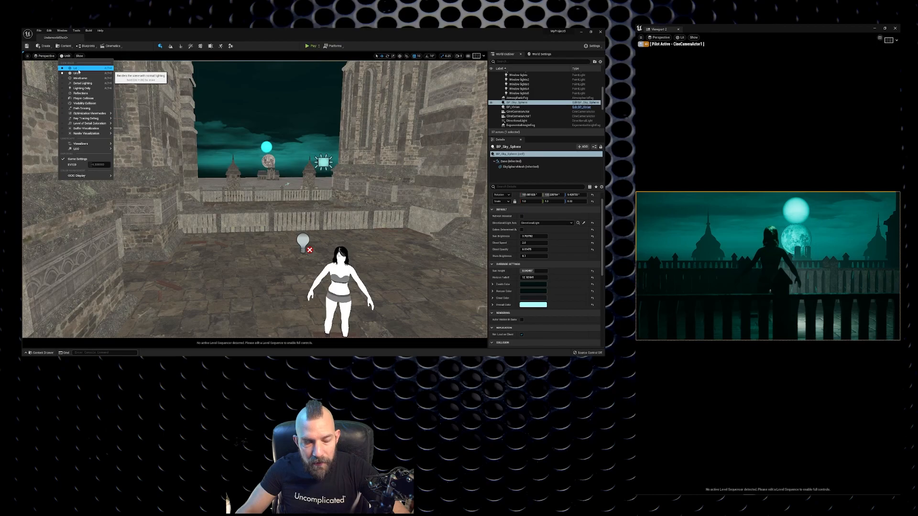
pyautogui.click(77, 68)
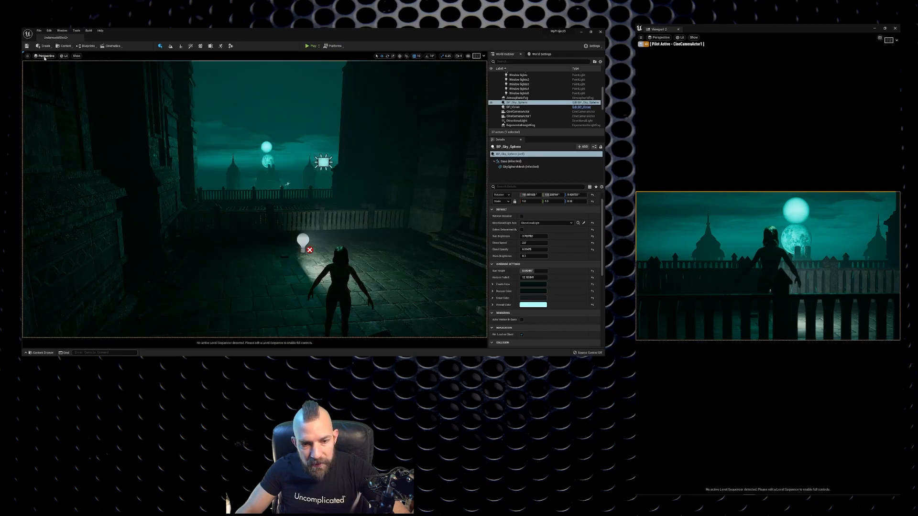
pyautogui.click(44, 56)
pyautogui.click(56, 113)
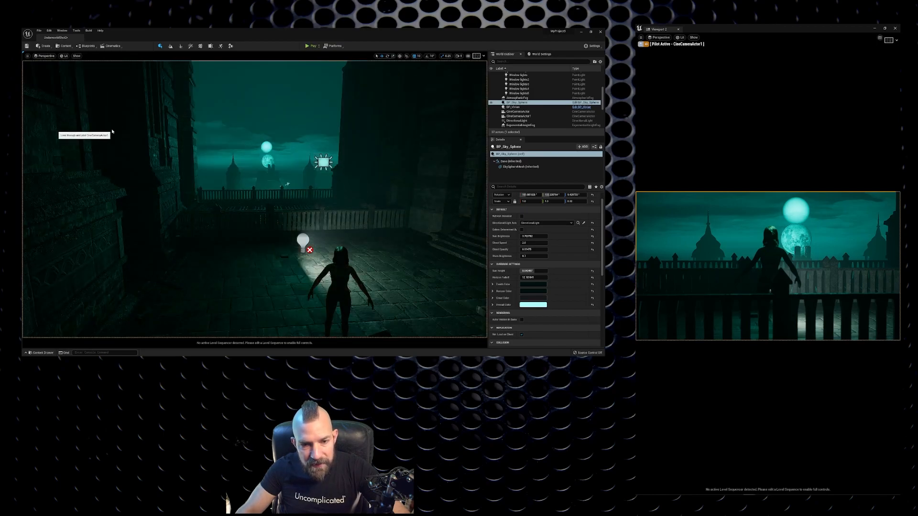
# Reframe CineCameraActor1 from the main view so the woman's silhouette stands behind the railing with the moon beside her head.
pyautogui.moveTo(201, 144); pyautogui.dragTo(146, 127, button='right')
pyautogui.press('d')
pyautogui.press('a')
pyautogui.press('d')
pyautogui.press('q')
pyautogui.press('d')
pyautogui.press('a')
pyautogui.press('d')
pyautogui.press('d')
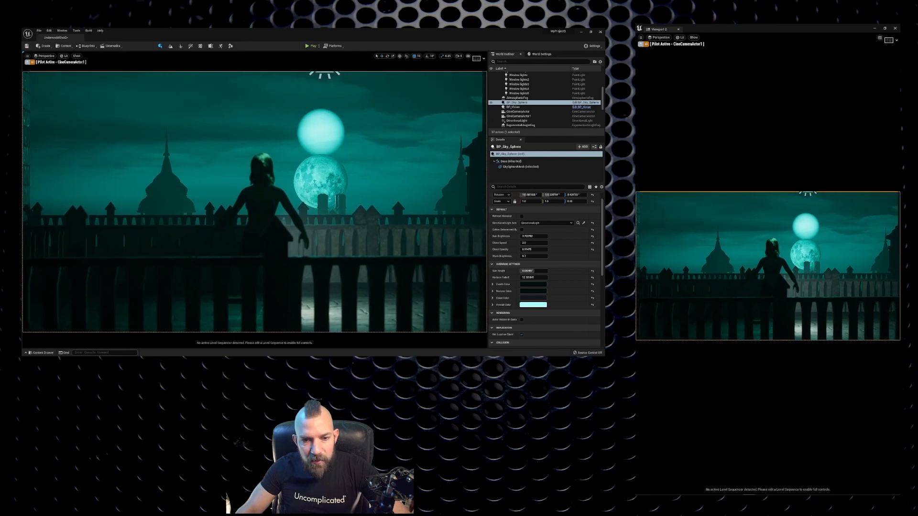
# Try raising the moon plane over the glowing disc above it, and undo the move.
pyautogui.click(319, 177)
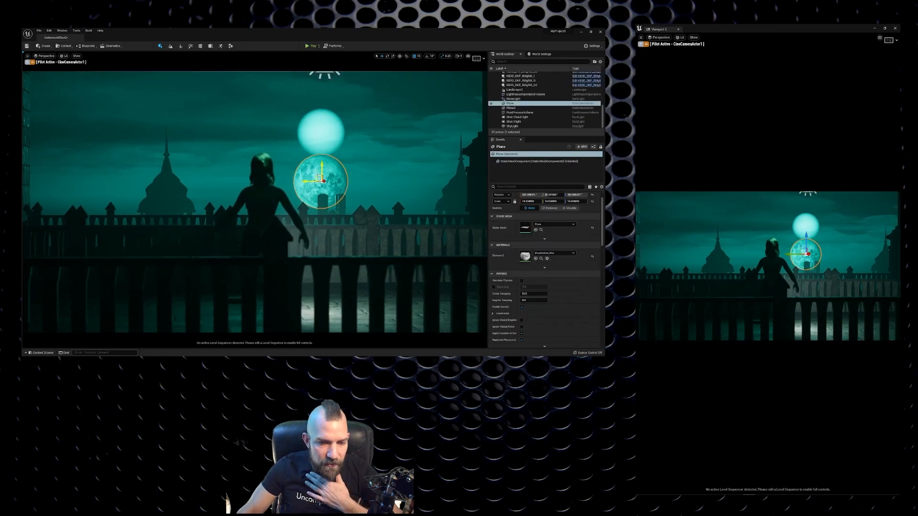
pyautogui.moveTo(322, 169); pyautogui.dragTo(322, 120)
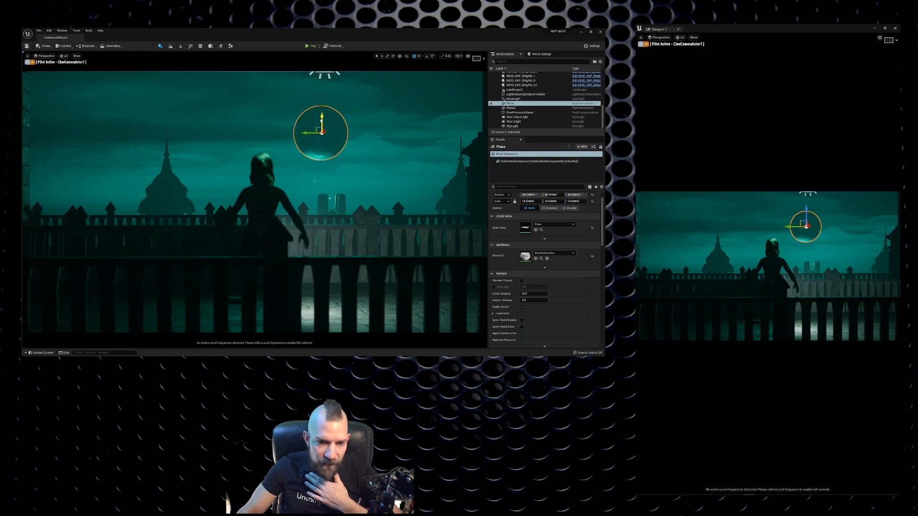
pyautogui.hotkey('ctrl', 'z')
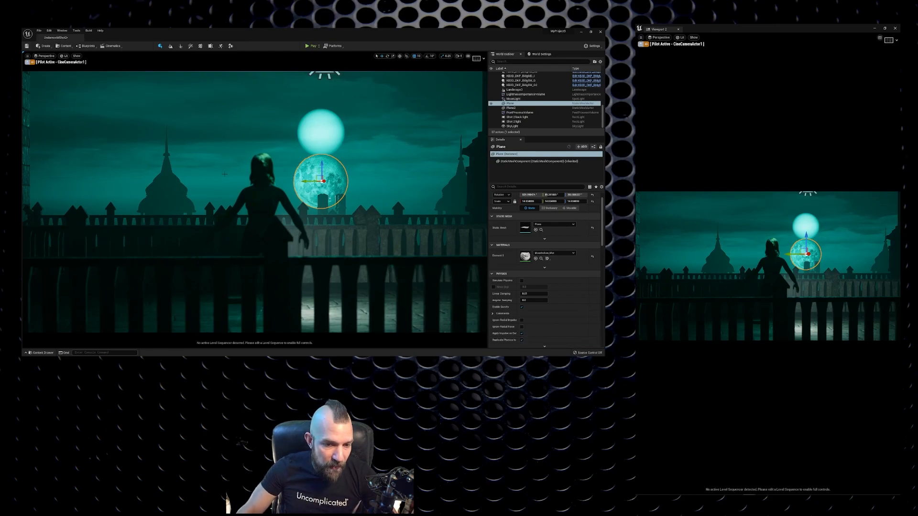
# Hide the woman on the balcony and shift CineCameraActor1 so the railing post covers the small bright spot behind it.
pyautogui.click(262, 205)
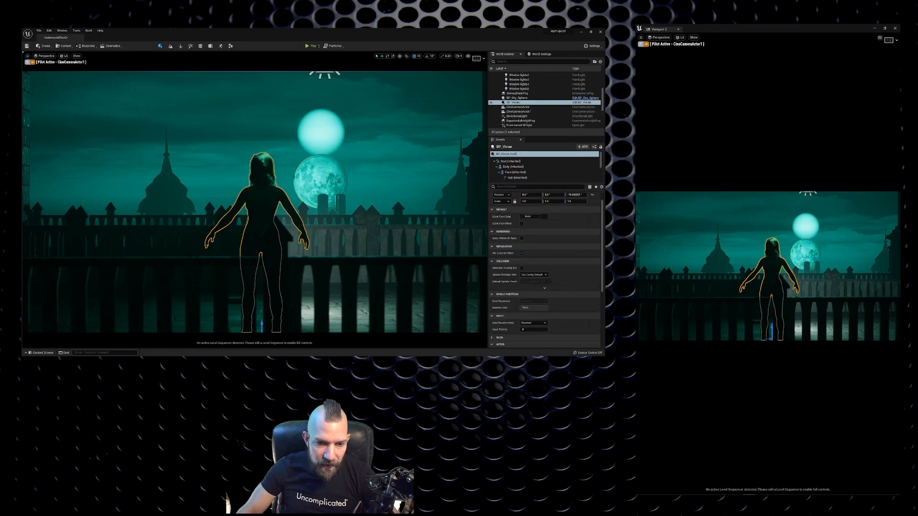
pyautogui.click(491, 102)
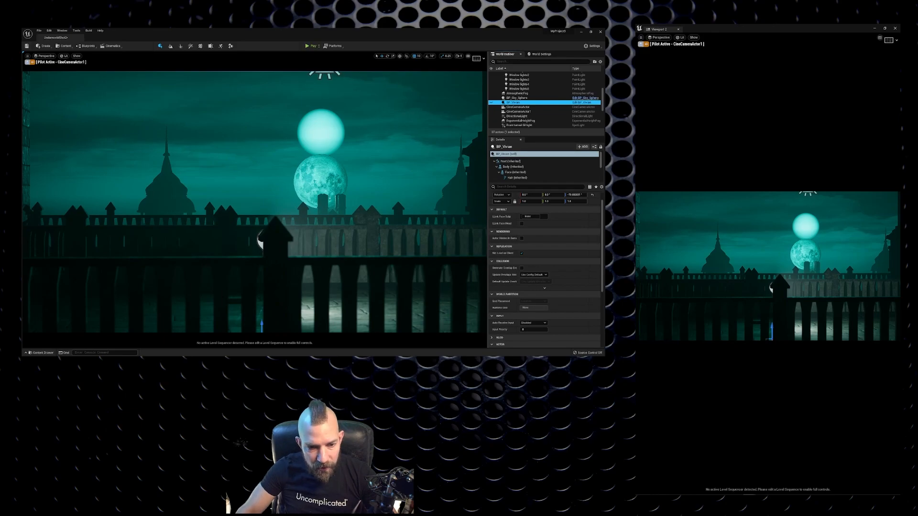
pyautogui.moveTo(313, 242); pyautogui.dragTo(289, 251, button='middle')
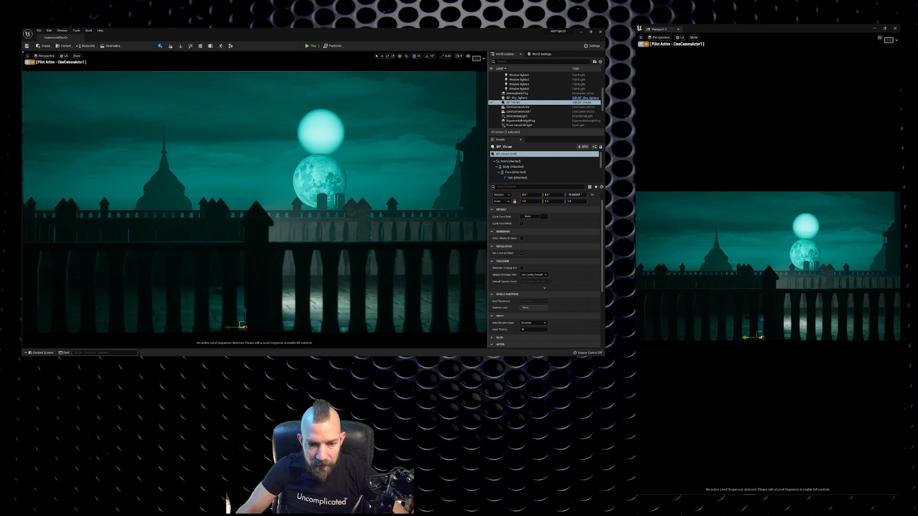
pyautogui.rightClick(313, 242)
pyautogui.click(264, 170)
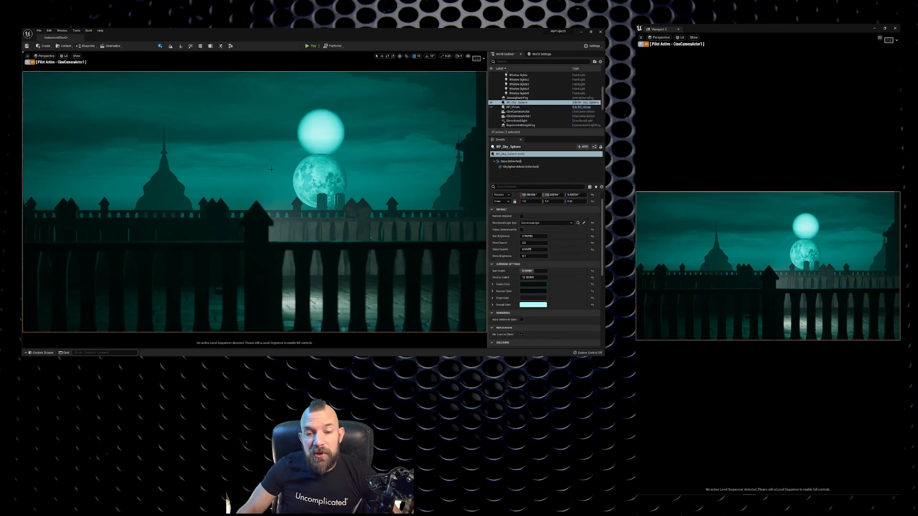
# Look through CineCameraActor in the main view and hide the plane showing the woman with two pistols.
pyautogui.click(46, 56)
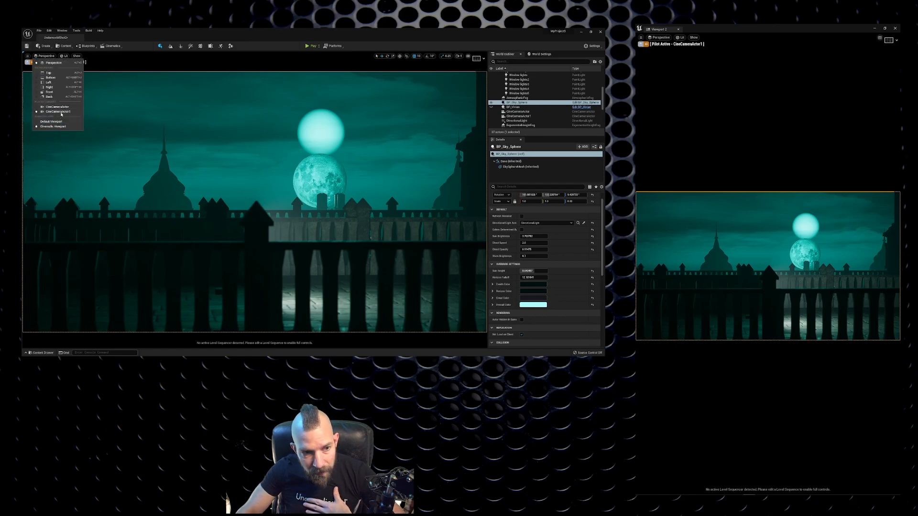
pyautogui.click(57, 106)
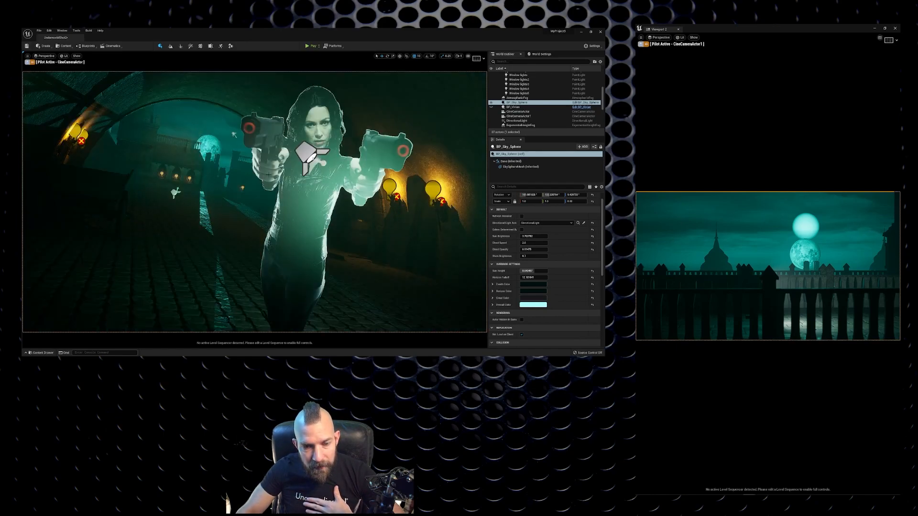
pyautogui.click(302, 189)
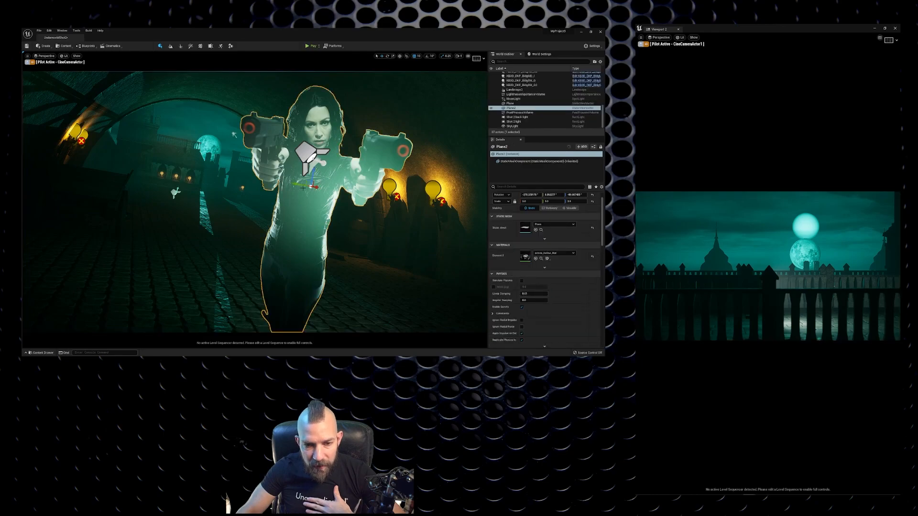
pyautogui.click(491, 109)
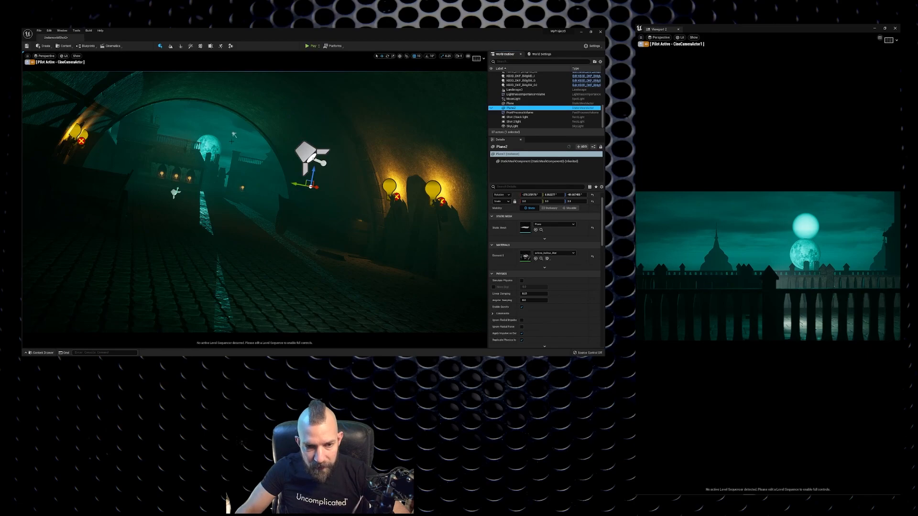
pyautogui.click(215, 121)
pyautogui.press('g')
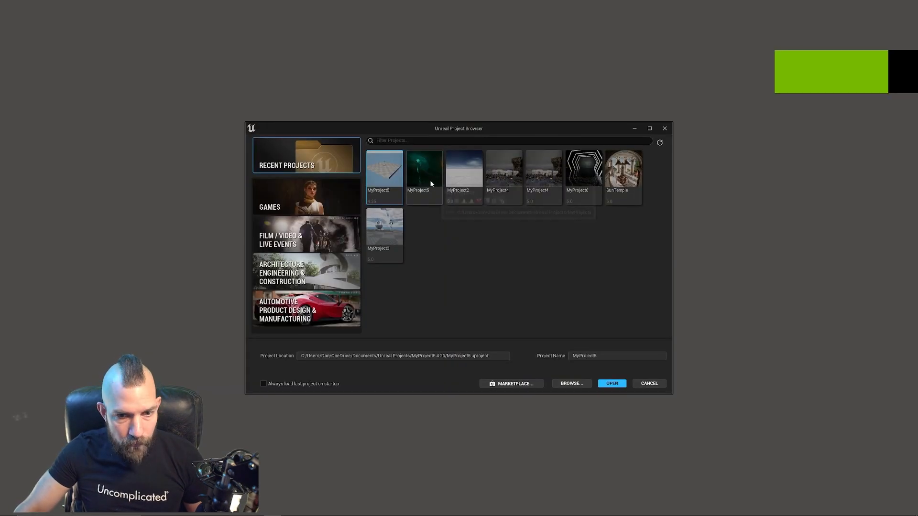
# Open the SunTemple project, turn the view toward the staircase and build the level's lighting data.
pyautogui.doubleClick(430, 179)
pyautogui.click(504, 282)
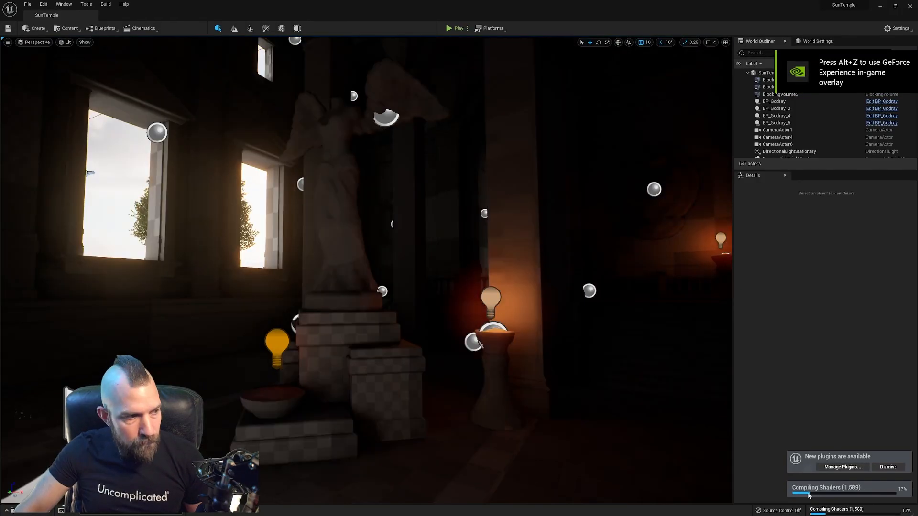
pyautogui.moveTo(504, 283); pyautogui.dragTo(572, 265, button='right')
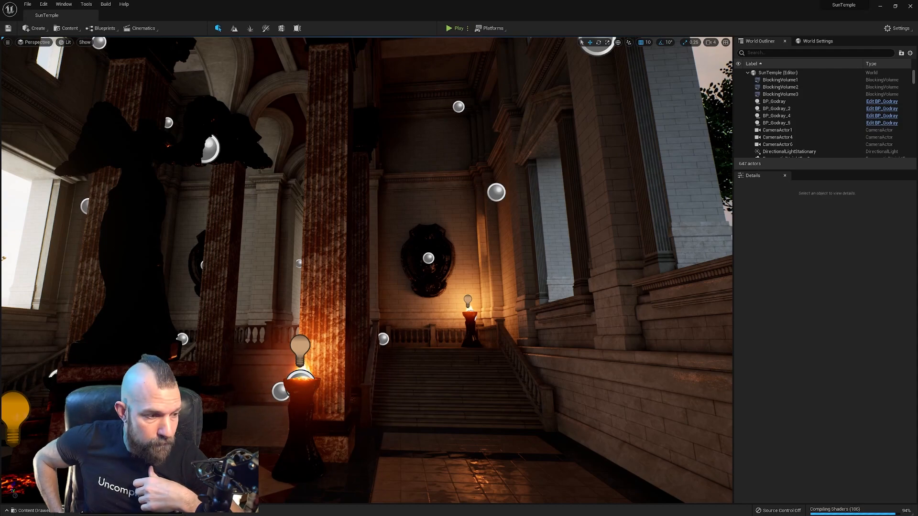
pyautogui.click(105, 4)
pyautogui.click(125, 39)
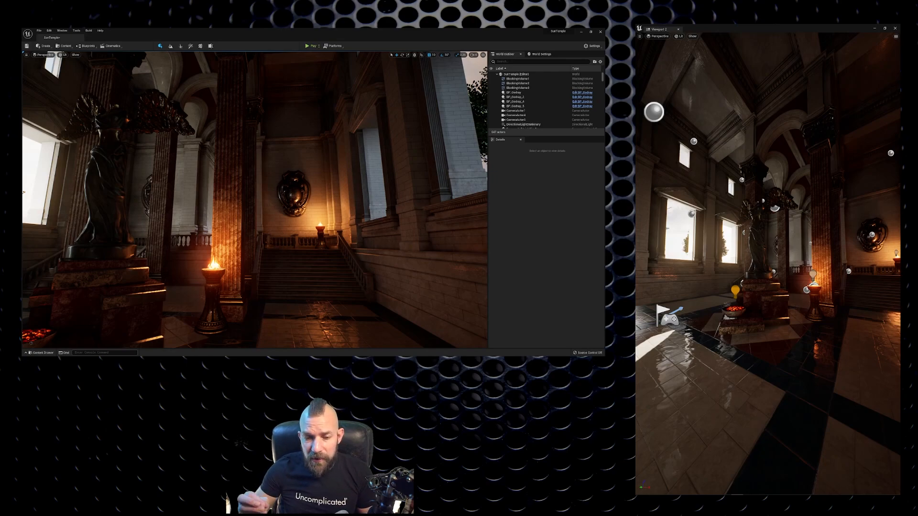
# Select the brazier's glow sphere and tour the temple's halls, coastal outlook and torch-lit corridor in the main view.
pyautogui.click(813, 277)
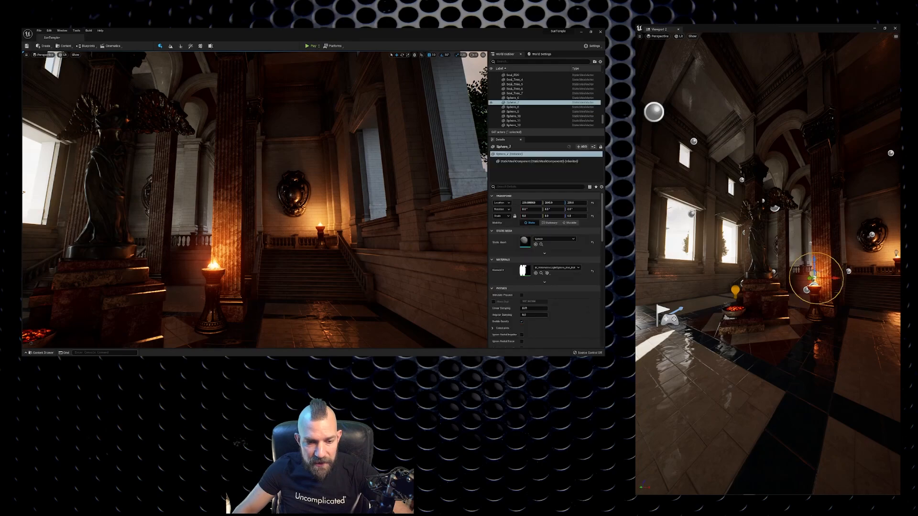
pyautogui.moveTo(255, 200); pyautogui.dragTo(397, 189, button='right')
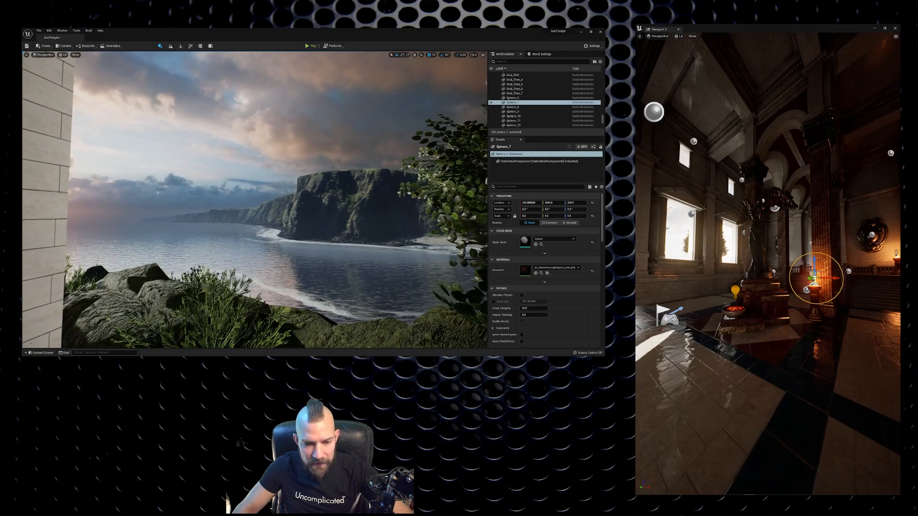
pyautogui.moveTo(254, 199)
pyautogui.mouseDown(button='right')
pyautogui.moveTo(247, 152)
pyautogui.moveTo(250, 205)
pyautogui.moveTo(253, 194)
pyautogui.mouseUp(button='right')
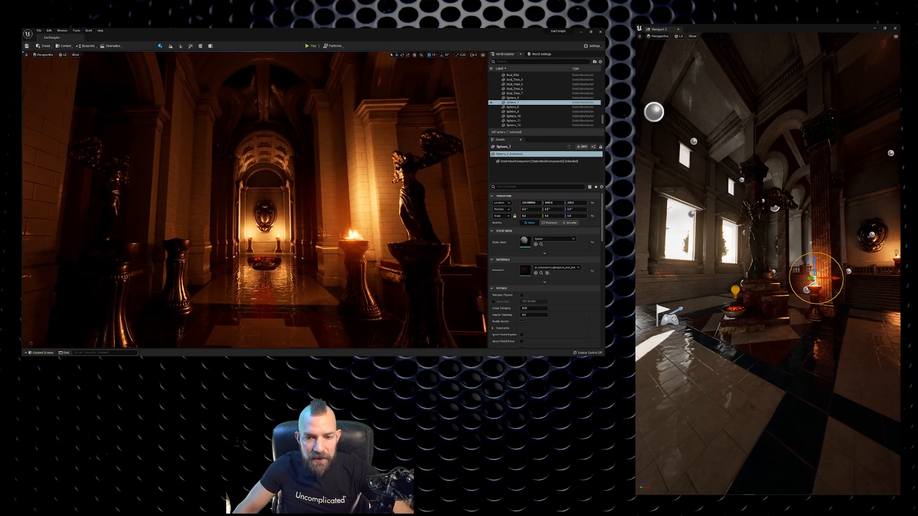
pyautogui.moveTo(254, 199); pyautogui.dragTo(192, 211, button='right')
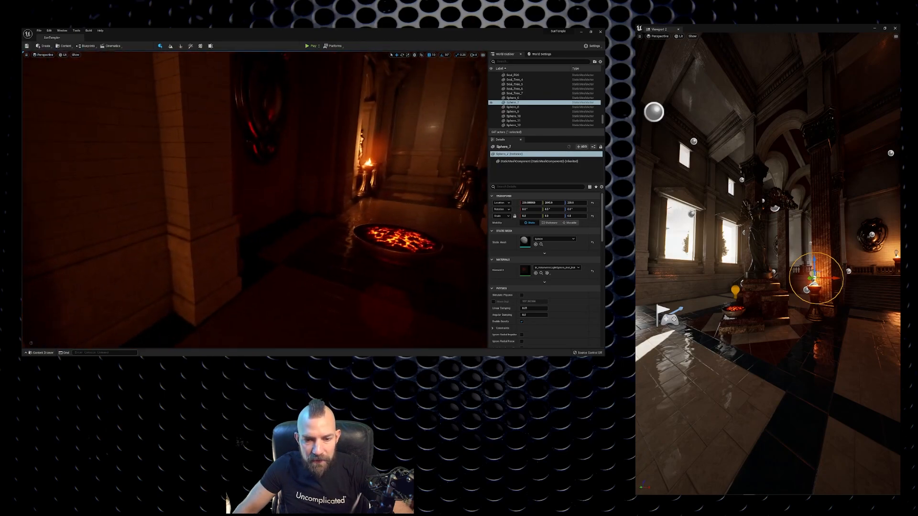
pyautogui.press('w')
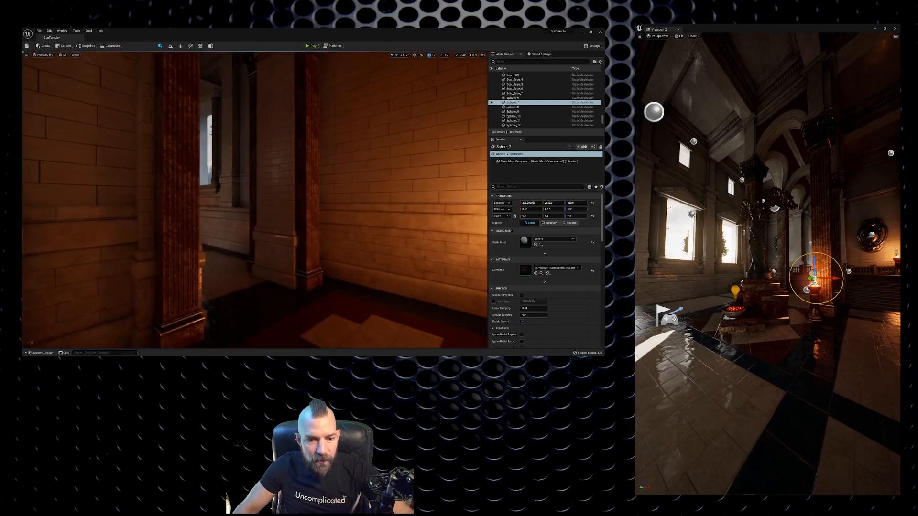
pyautogui.moveTo(254, 200)
pyautogui.mouseDown(button='right')
pyautogui.moveTo(192, 201)
pyautogui.moveTo(170, 177)
pyautogui.moveTo(203, 199)
pyautogui.moveTo(255, 199)
pyautogui.moveTo(242, 203)
pyautogui.mouseUp(button='right')
pyautogui.press('w')
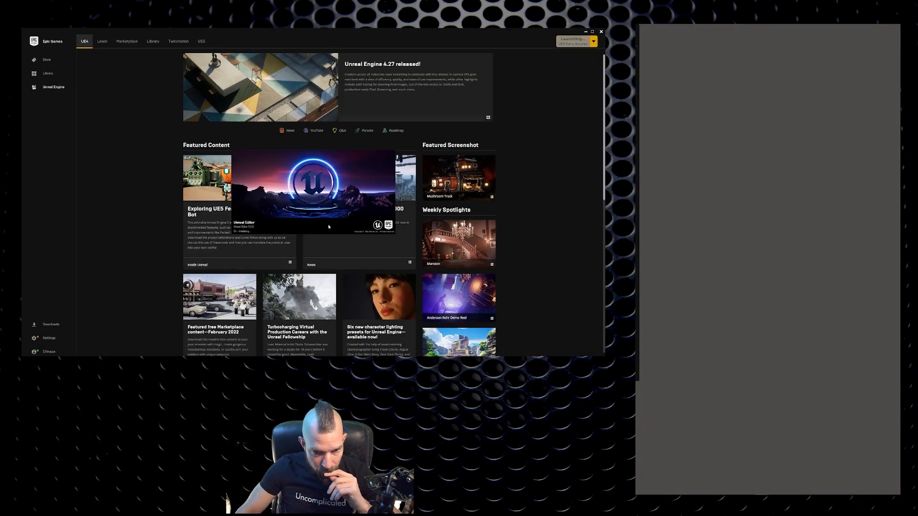
# Open a copy of the MyProject2 project and load its salt flats level.
pyautogui.doubleClick(342, 141)
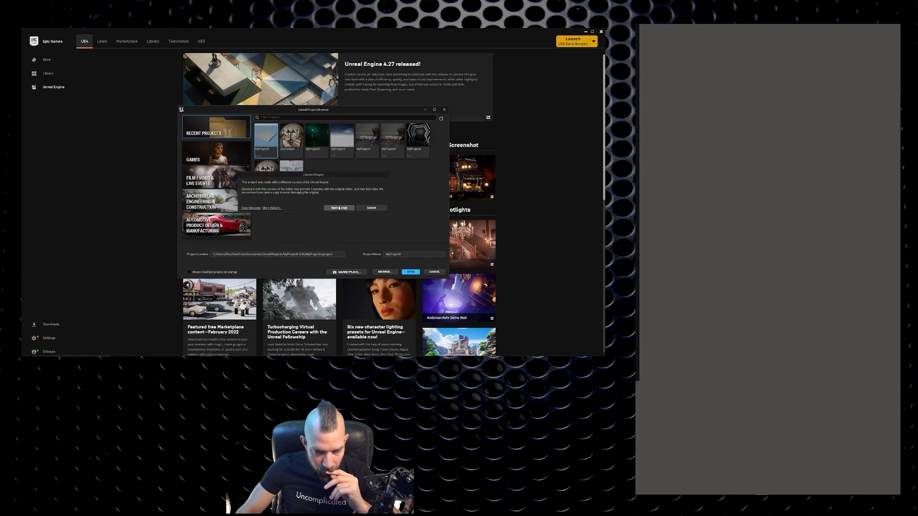
pyautogui.click(335, 209)
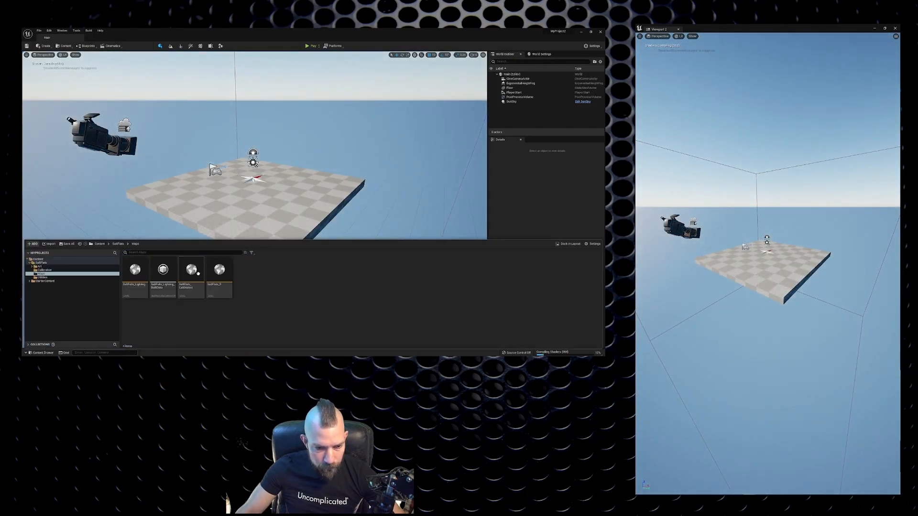
pyautogui.doubleClick(219, 271)
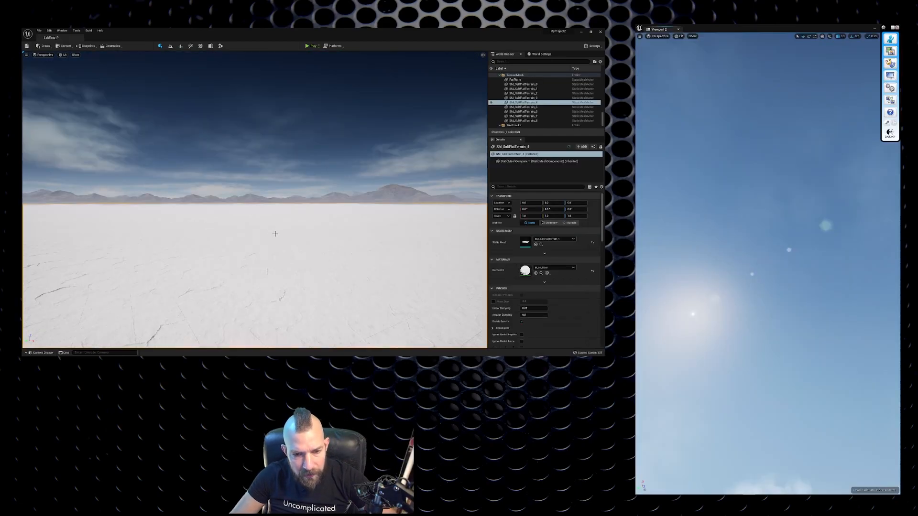
# Look across the salt flats toward the mountain horizon and clear the terrain selection.
pyautogui.moveTo(256, 240); pyautogui.dragTo(306, 249, button='right')
pyautogui.moveTo(262, 180); pyautogui.dragTo(200, 169, button='right')
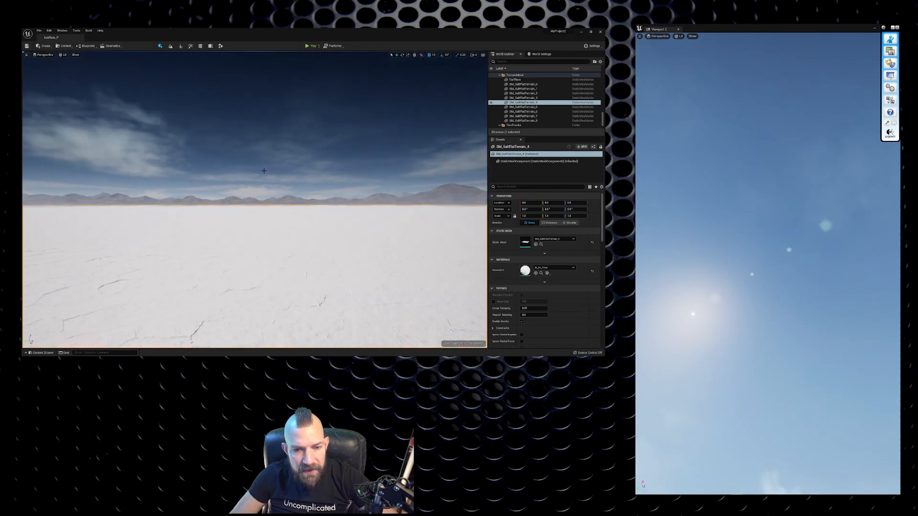
pyautogui.click(272, 121)
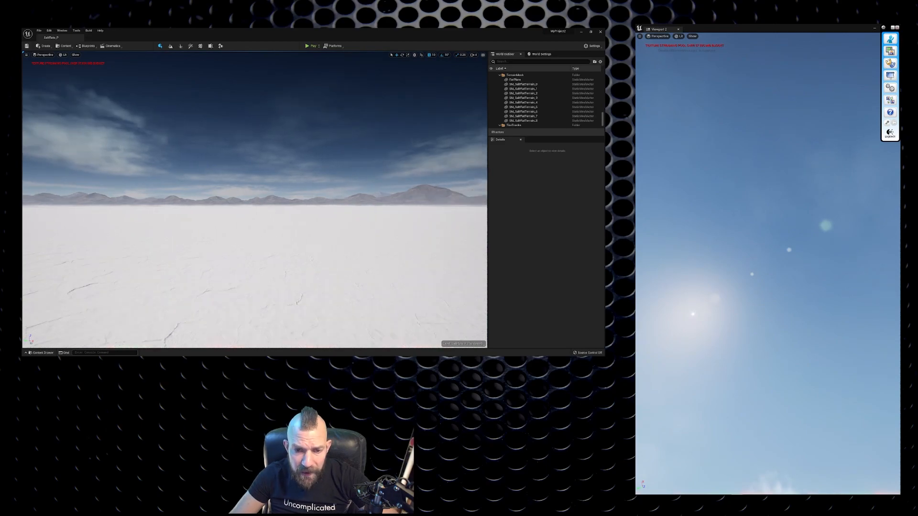
pyautogui.moveTo(288, 239); pyautogui.dragTo(319, 207, button='right')
# Collapse the three background mountain folders and the Calibration and Salt_Cracks folders in the level's actor list.
pyautogui.scroll(1, 528, 100)
pyautogui.scroll(5, 528, 100)
pyautogui.scroll(10, 521, 94)
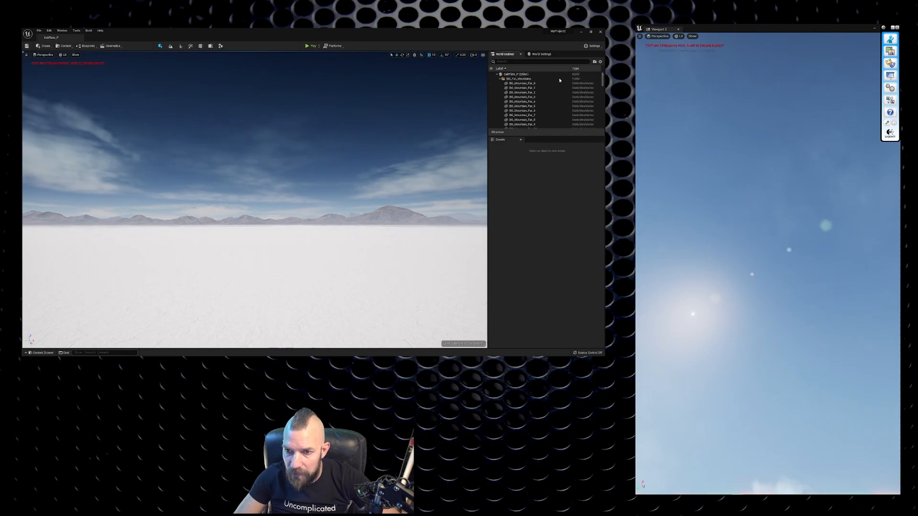
pyautogui.click(500, 78)
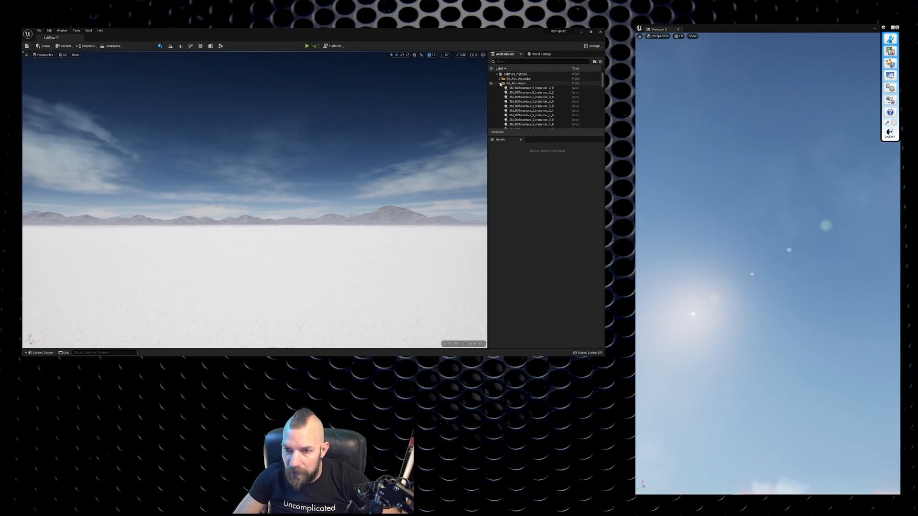
pyautogui.click(500, 83)
pyautogui.click(500, 87)
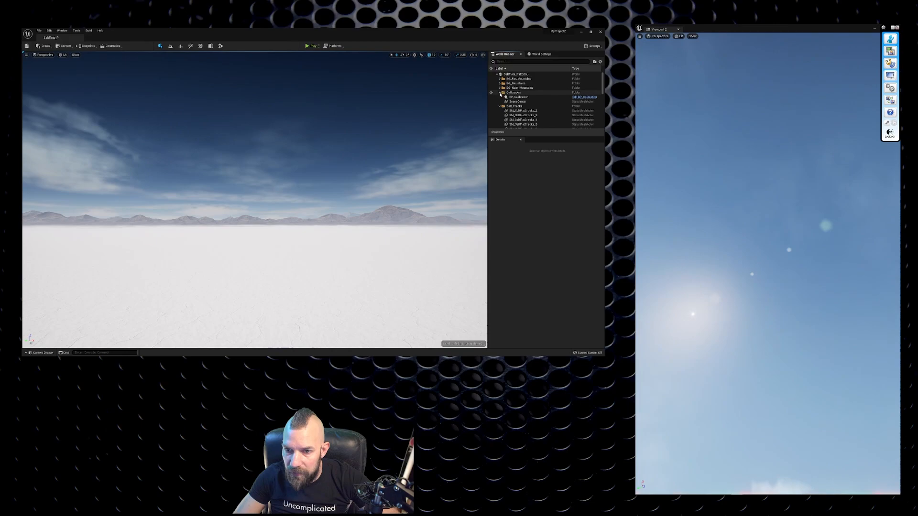
pyautogui.click(500, 92)
pyautogui.click(500, 96)
# Select the salt flats' DirectionalLight and examine its light settings.
pyautogui.scroll(-1, 520, 103)
pyautogui.click(519, 98)
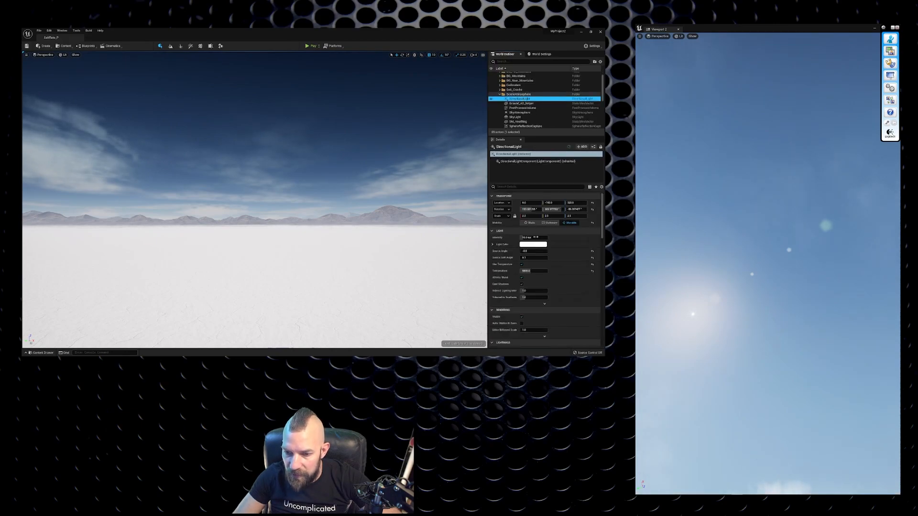
pyautogui.scroll(-4, 541, 249)
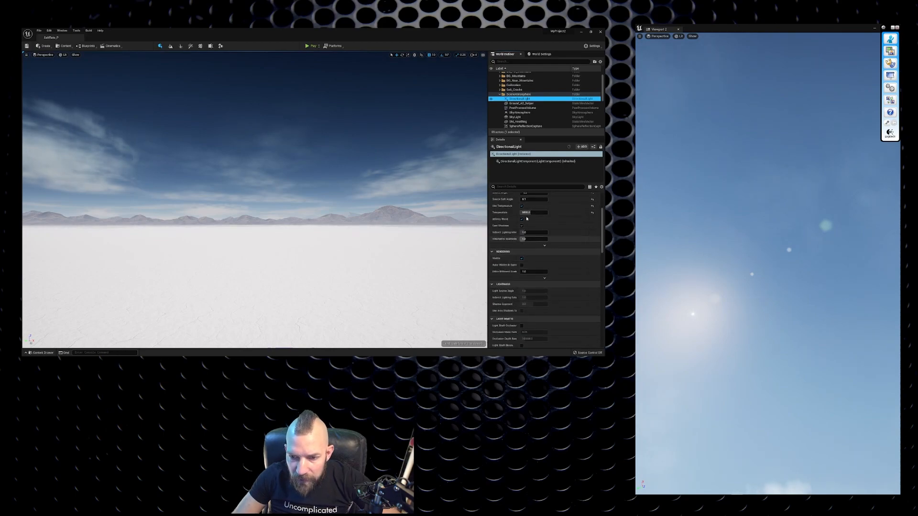
# Examine the salt flats' SkyLight settings and the lit calibration chart, and close the project.
pyautogui.scroll(1, 535, 219)
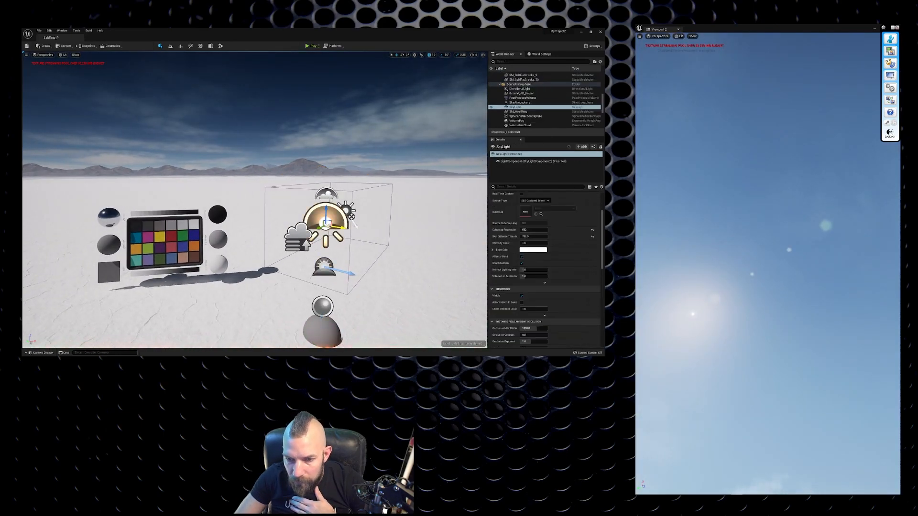
pyautogui.scroll(3, 528, 236)
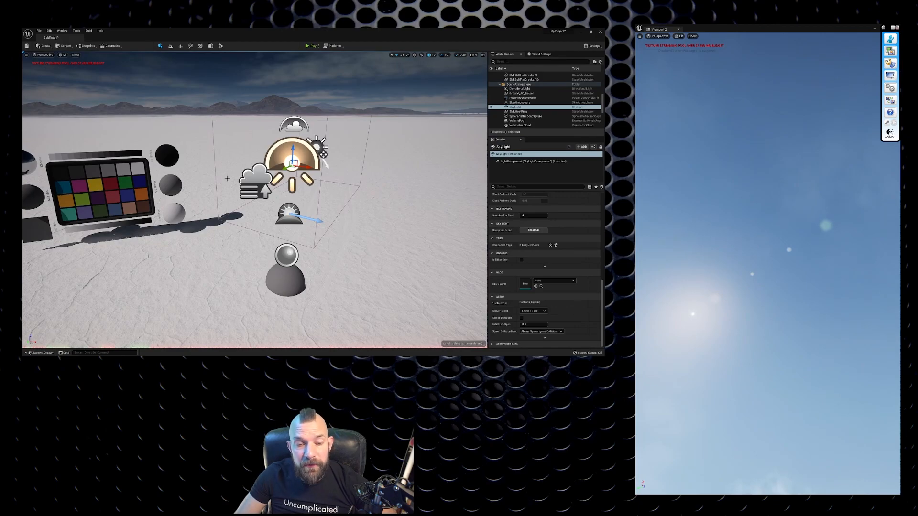
pyautogui.moveTo(201, 149)
pyautogui.mouseDown(button='right')
pyautogui.moveTo(234, 149)
pyautogui.moveTo(218, 59)
pyautogui.moveTo(223, 73)
pyautogui.moveTo(151, 92)
pyautogui.moveTo(179, 102)
pyautogui.moveTo(144, 102)
pyautogui.moveTo(206, 108)
pyautogui.moveTo(200, 149)
pyautogui.mouseUp(button='right')
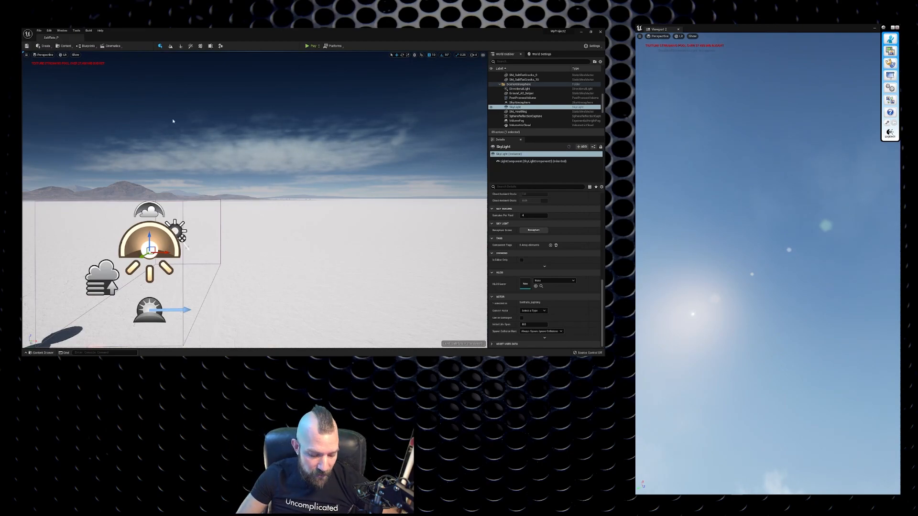
pyautogui.click(601, 32)
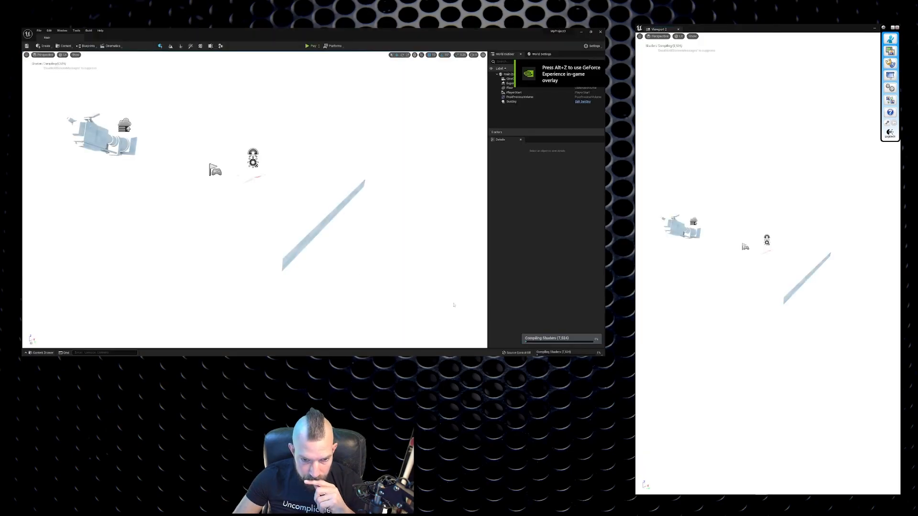
# Select the SunSky actor above the checkered floor and lower its Solar Time to early morning.
pyautogui.moveTo(454, 305); pyautogui.dragTo(459, 273, button='right')
pyautogui.click(231, 235)
pyautogui.moveTo(533, 292); pyautogui.dragTo(526, 291)
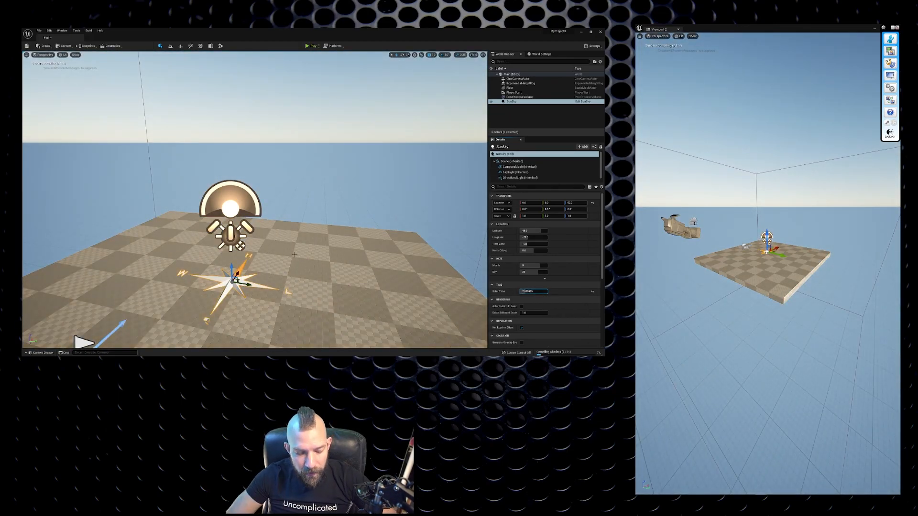
# Face the sun and vary SunSky's Solar Time between a sunrise at the horizon and a slightly higher morning sun.
pyautogui.moveTo(337, 223); pyautogui.dragTo(53, 190, button='right')
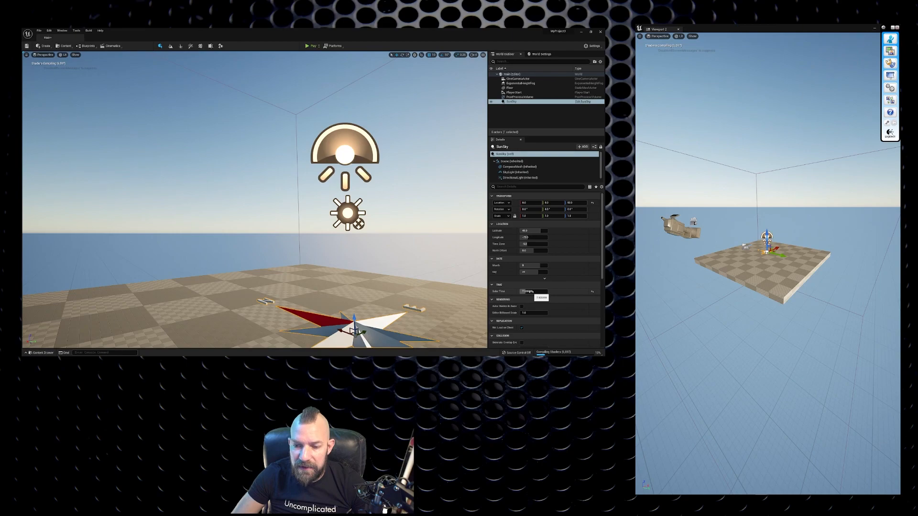
pyautogui.moveTo(529, 291); pyautogui.dragTo(525, 291)
pyautogui.moveTo(254, 200); pyautogui.dragTo(357, 192, button='right')
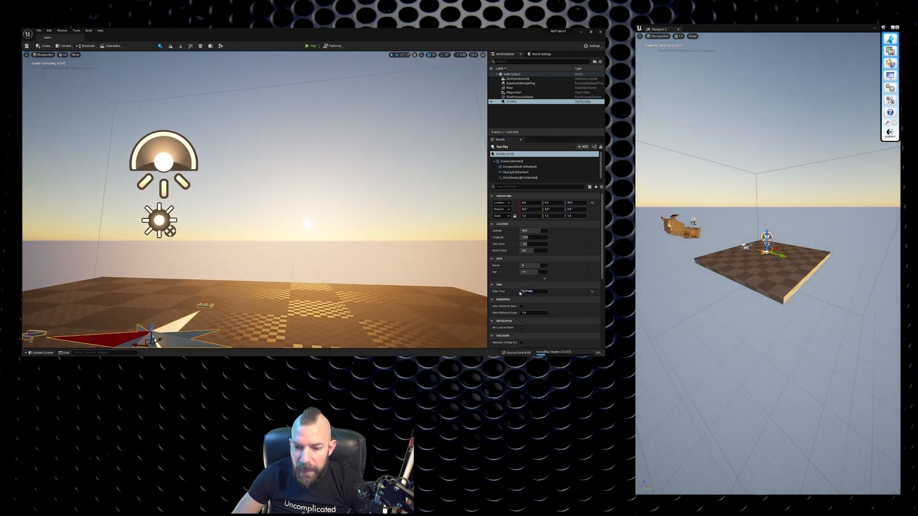
pyautogui.moveTo(534, 292)
pyautogui.mouseDown()
pyautogui.moveTo(520, 291)
pyautogui.moveTo(546, 291)
pyautogui.moveTo(528, 292)
pyautogui.mouseUp()
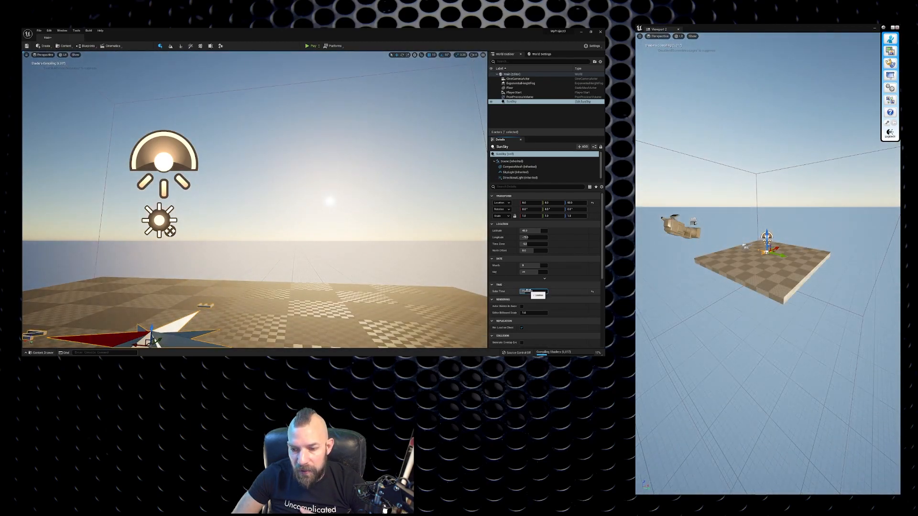
pyautogui.moveTo(529, 292); pyautogui.dragTo(527, 292)
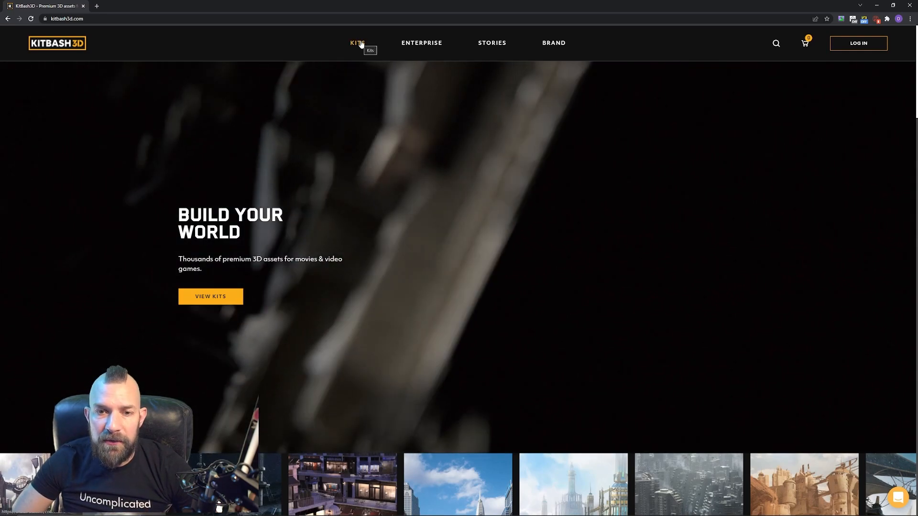
# Open the kits collection on the KitBash3D website and browse its New Releases, Sci-Fi and Fantasy kits.
pyautogui.click(359, 43)
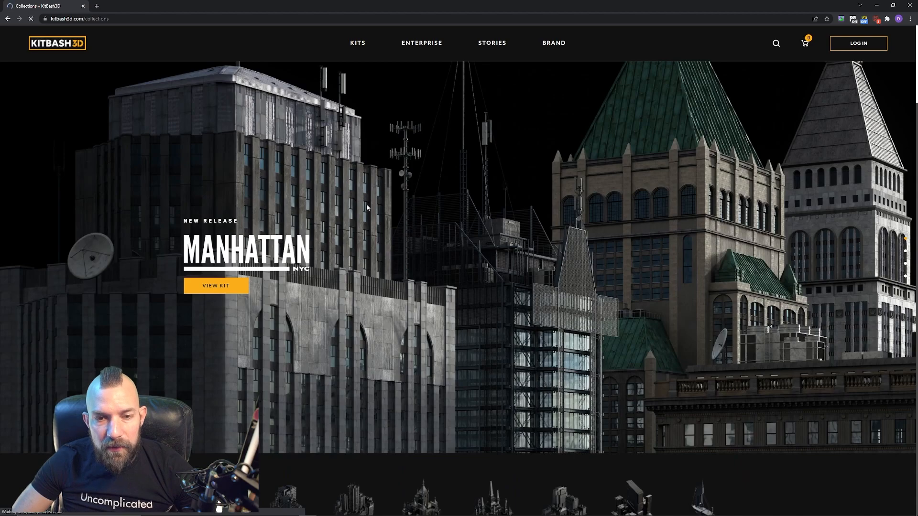
pyautogui.scroll(-4, 434, 237)
pyautogui.scroll(-5, 433, 237)
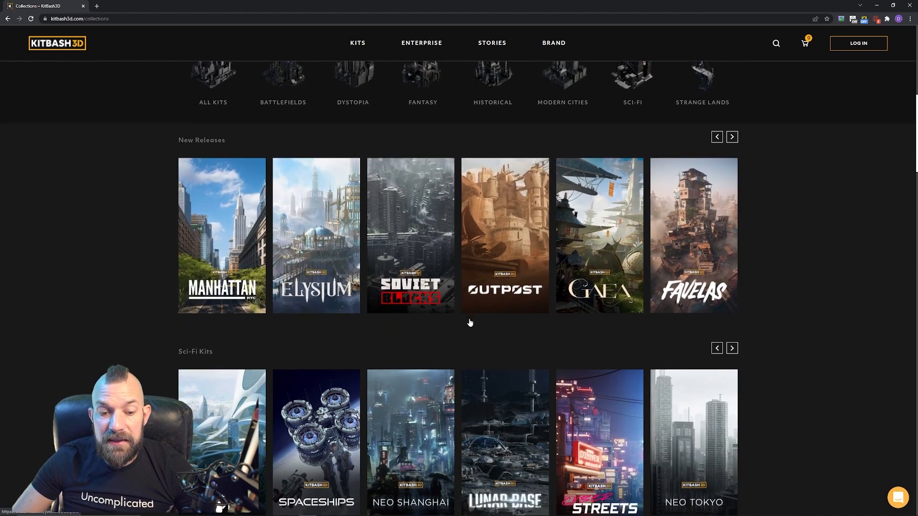
pyautogui.scroll(-3, 246, 313)
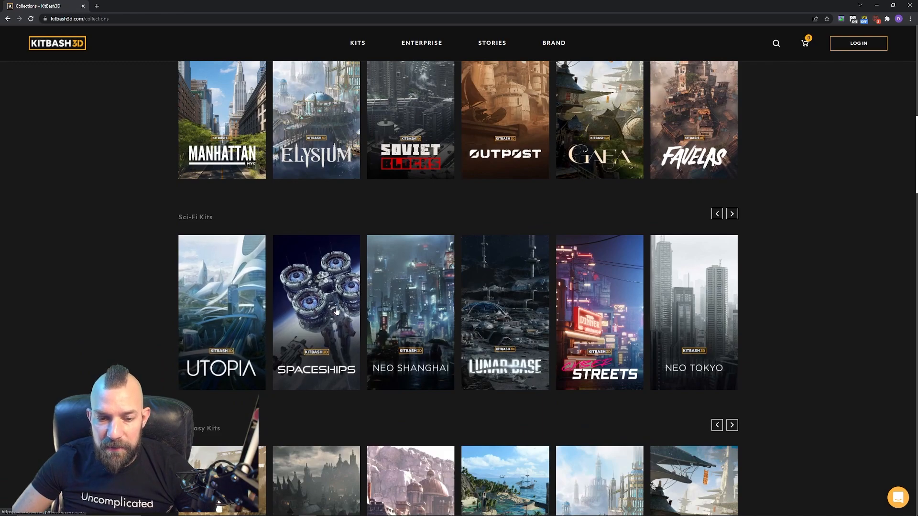
pyautogui.scroll(-6, 452, 330)
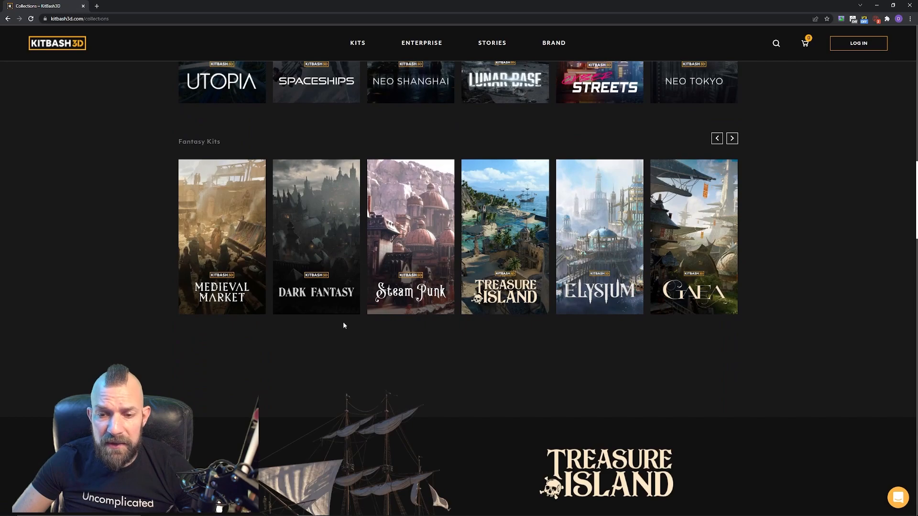
pyautogui.scroll(5, 336, 337)
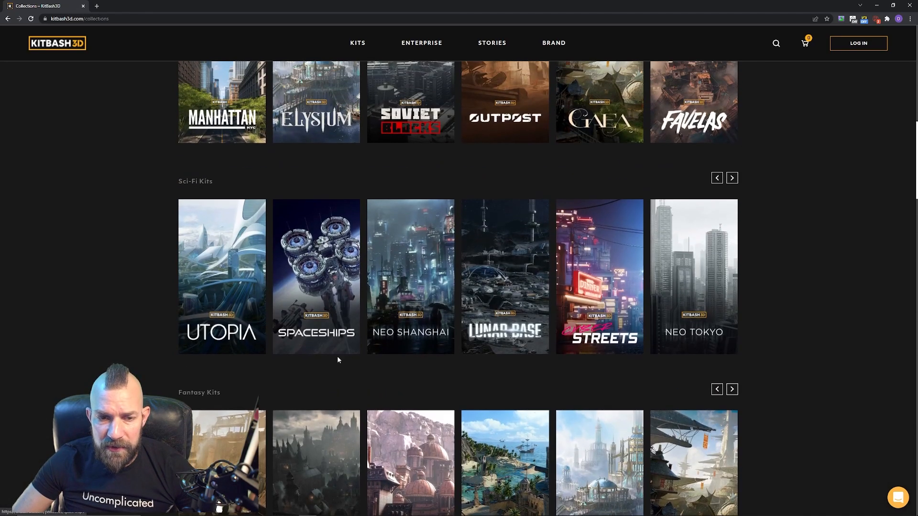
pyautogui.scroll(-2, 336, 354)
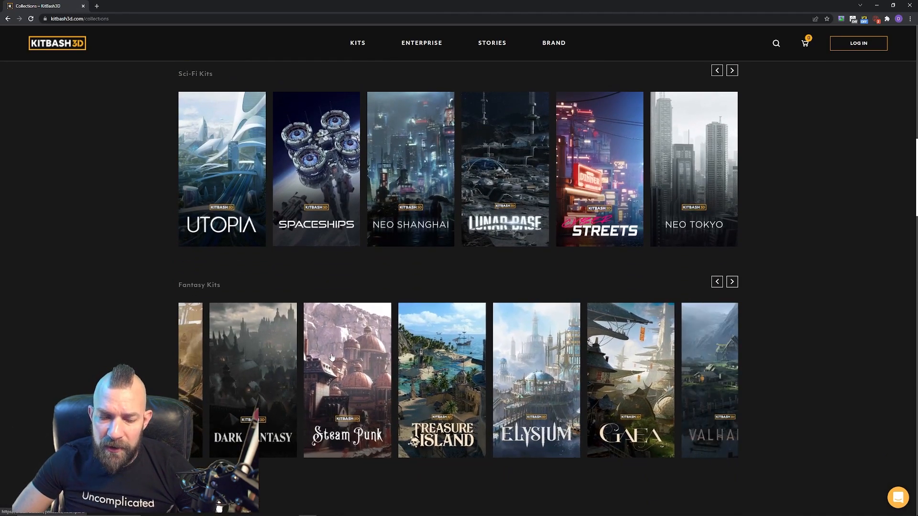
# Open the Dark Fantasy kit and look through its gallery images for their lighting.
pyautogui.click(236, 362)
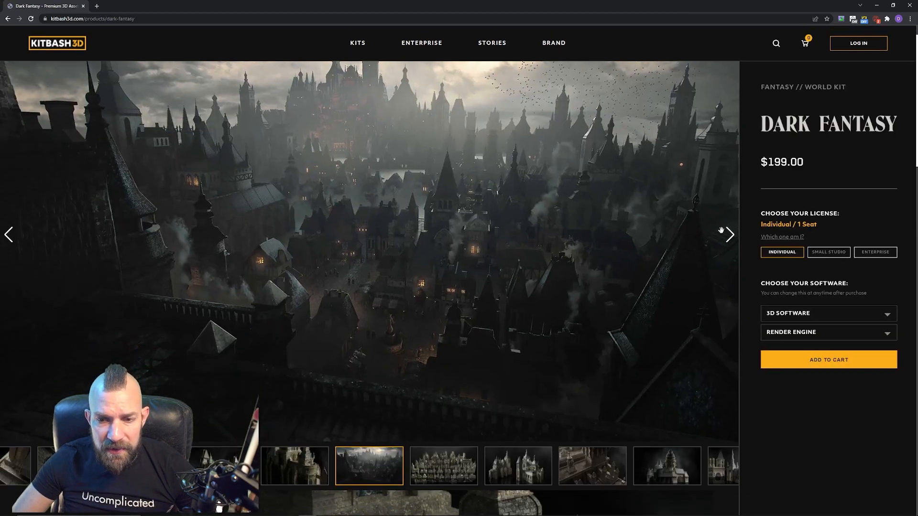
pyautogui.click(729, 235)
pyautogui.click(729, 234)
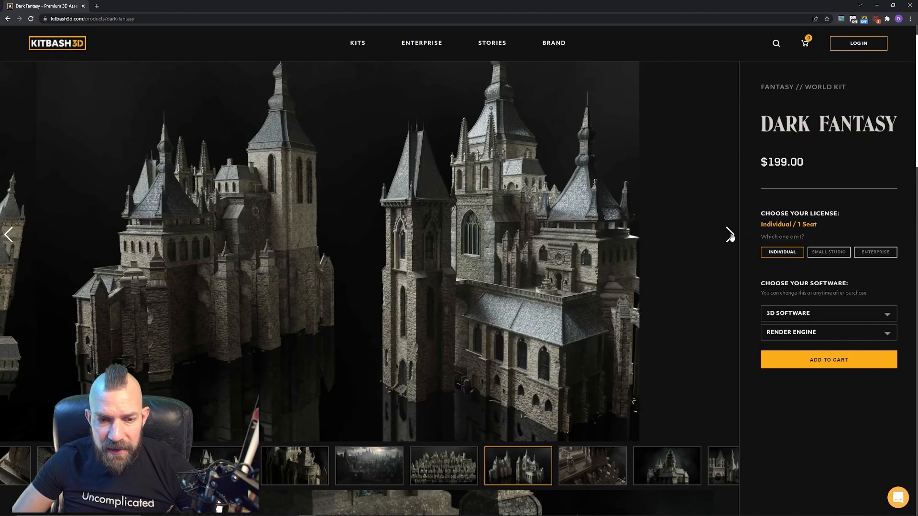
pyautogui.click(10, 240)
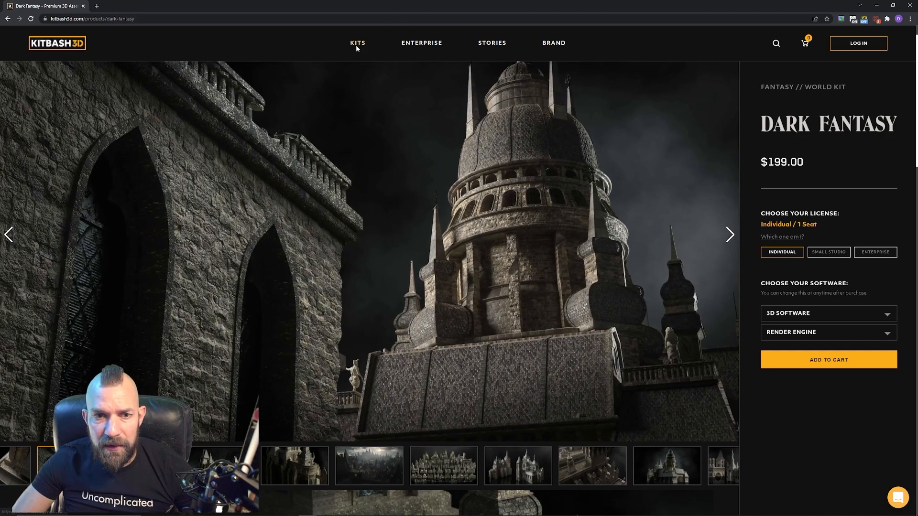
# Open the Elysium kit from the kits collection and look through its gallery images.
pyautogui.click(357, 44)
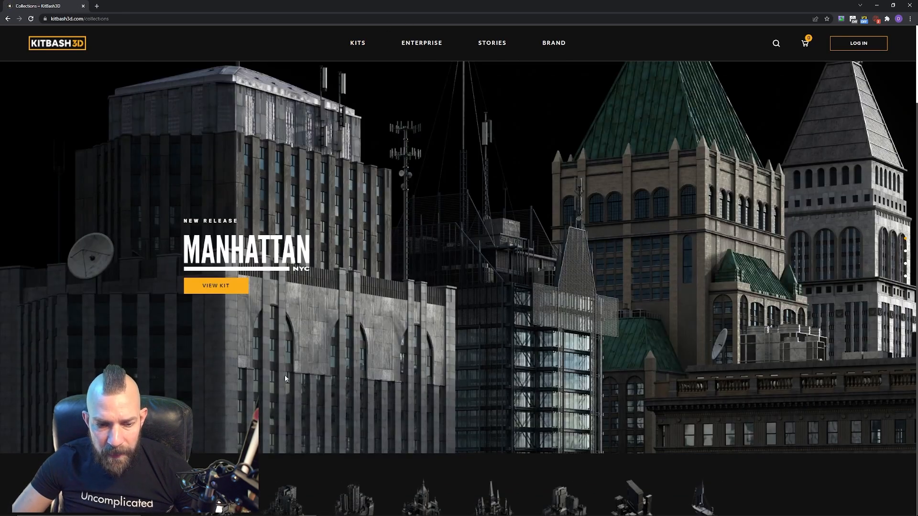
pyautogui.scroll(-9, 281, 385)
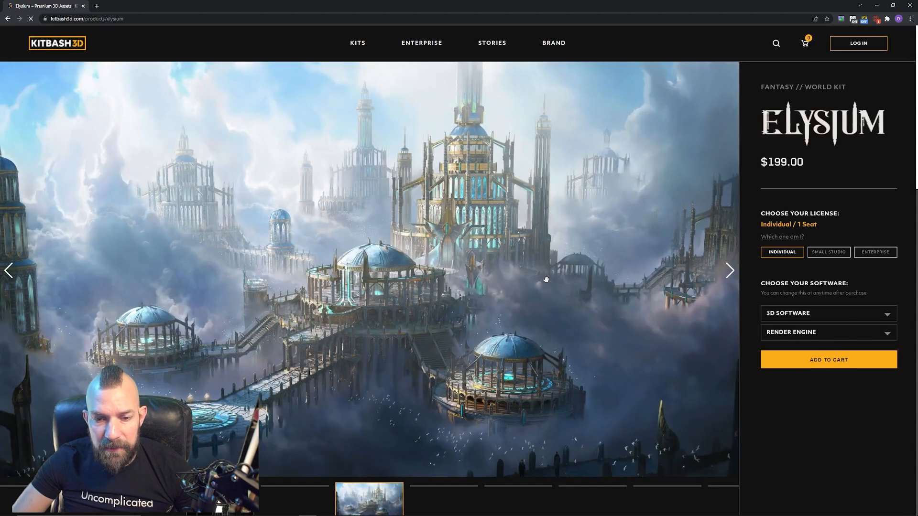
pyautogui.click(730, 271)
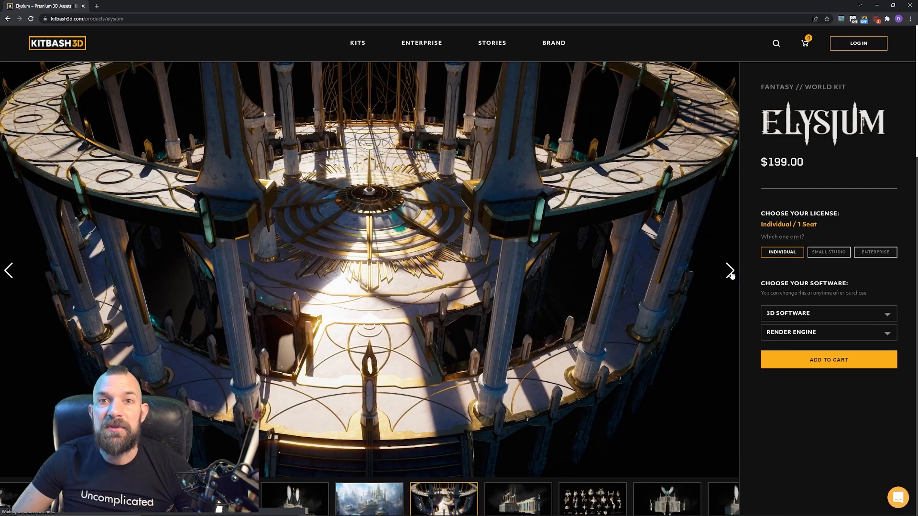
pyautogui.click(730, 271)
pyautogui.click(730, 271)
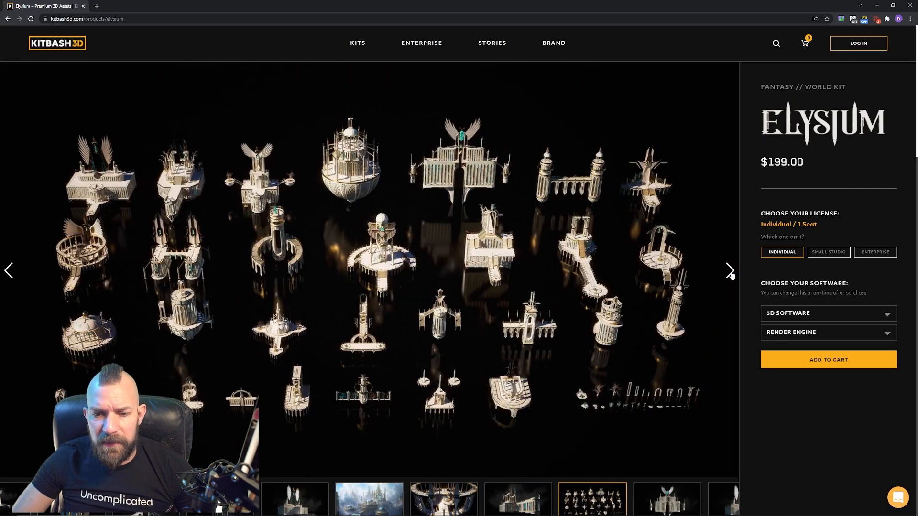
pyautogui.click(730, 271)
pyautogui.click(730, 271)
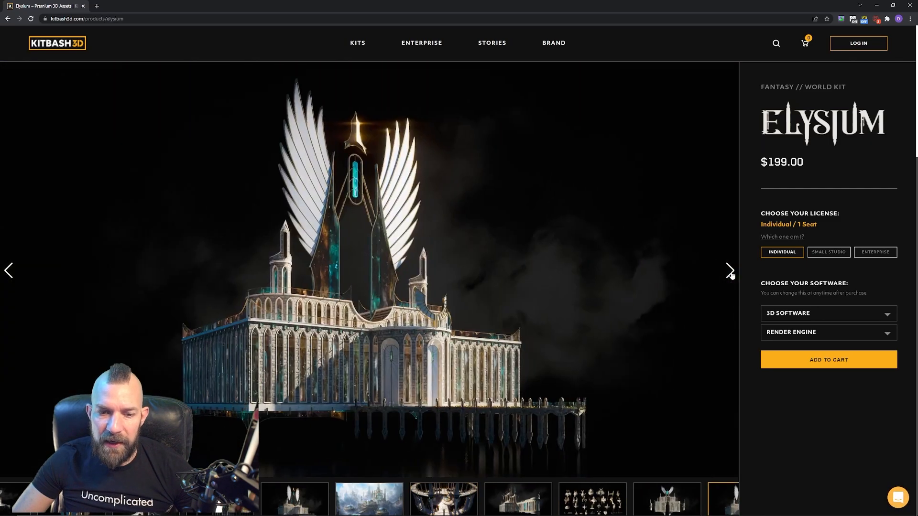
pyautogui.click(730, 271)
pyautogui.click(730, 271)
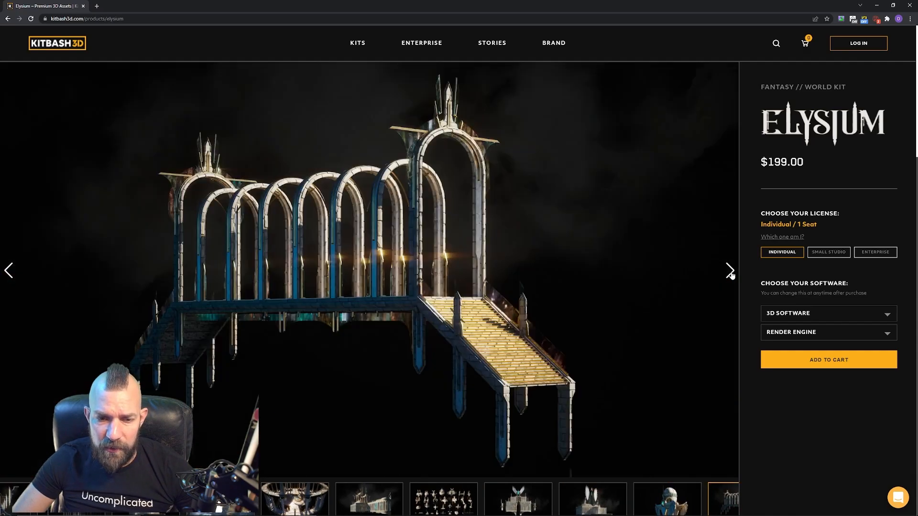